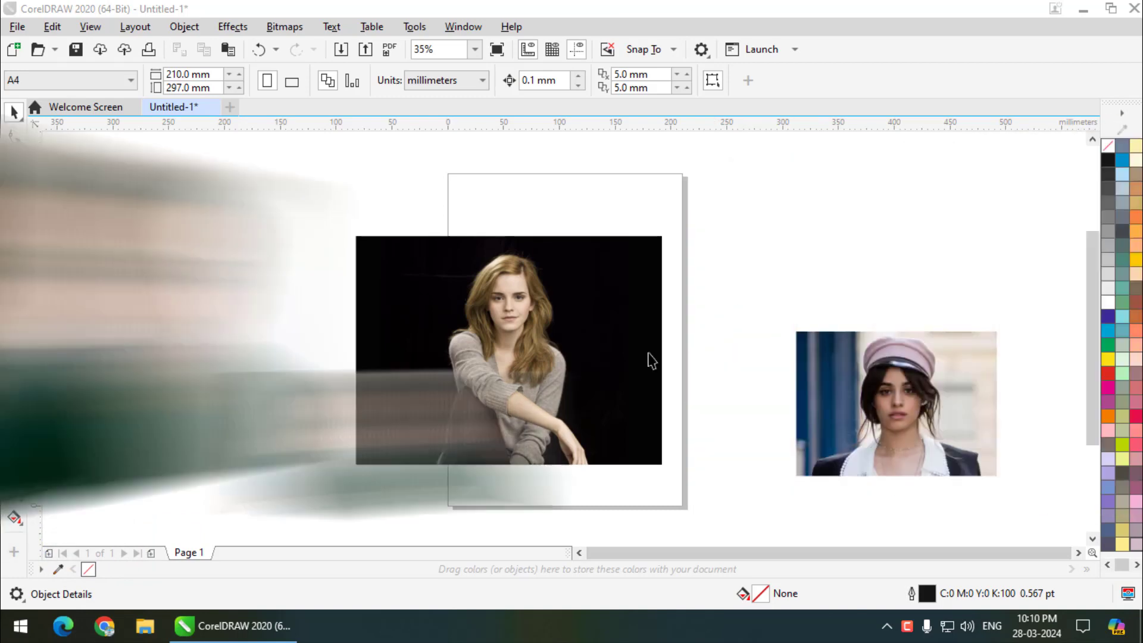
Resize the photo of the woman in the grey sweater to about 249 mm wide and position it across the middle of the page
{"action": "left_click", "coordinate": [639, 364]}
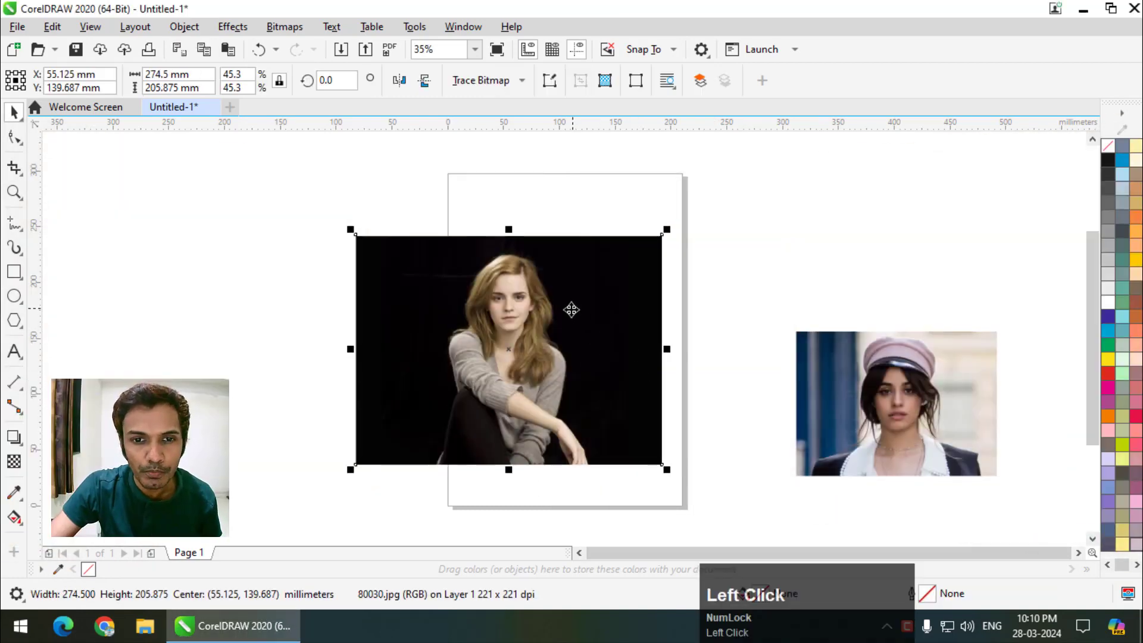
{"action": "left_click_drag", "start_coordinate": [571, 310], "coordinate": [564, 342]}
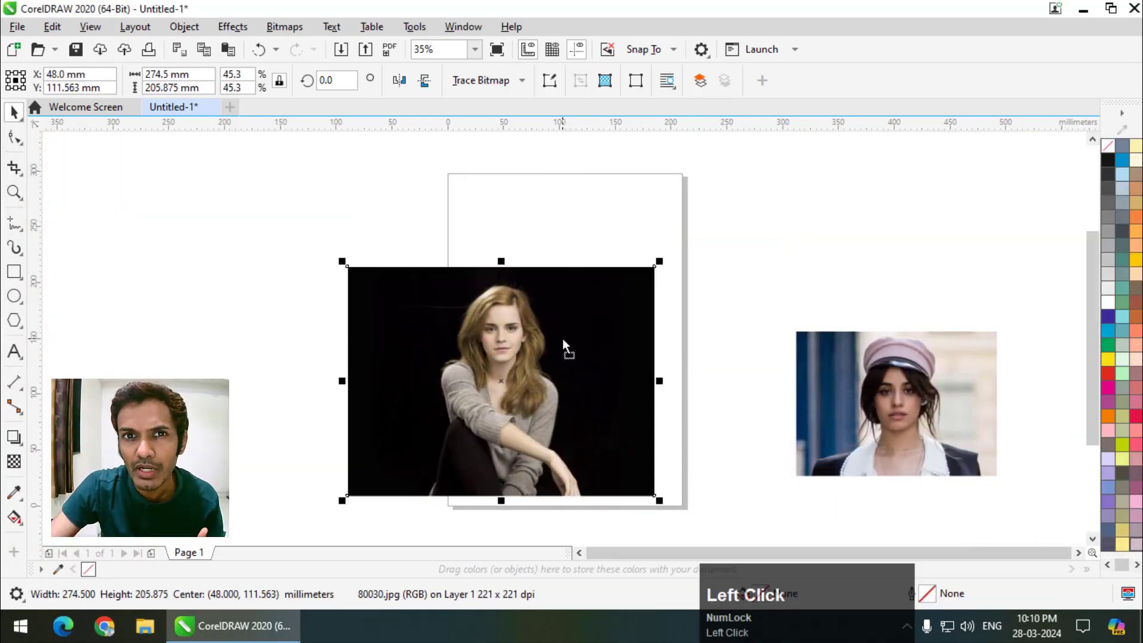
{"action": "left_click_drag", "start_coordinate": [562, 338], "coordinate": [580, 353]}
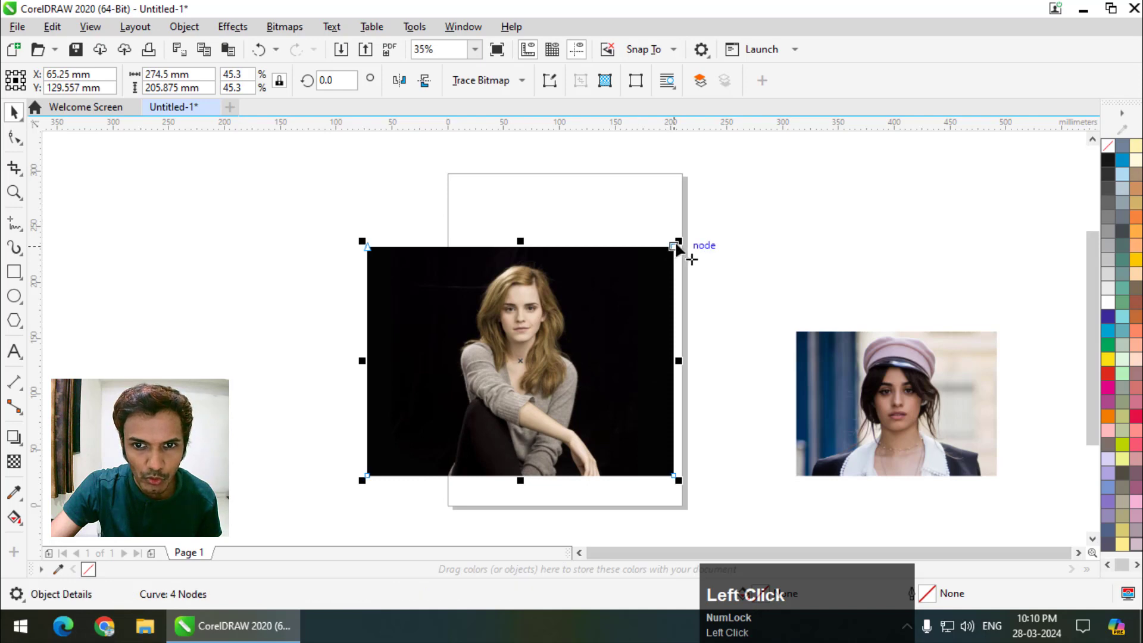
{"action": "left_click_drag", "start_coordinate": [678, 242], "coordinate": [623, 282]}
{"action": "left_click_drag", "start_coordinate": [552, 351], "coordinate": [600, 325]}
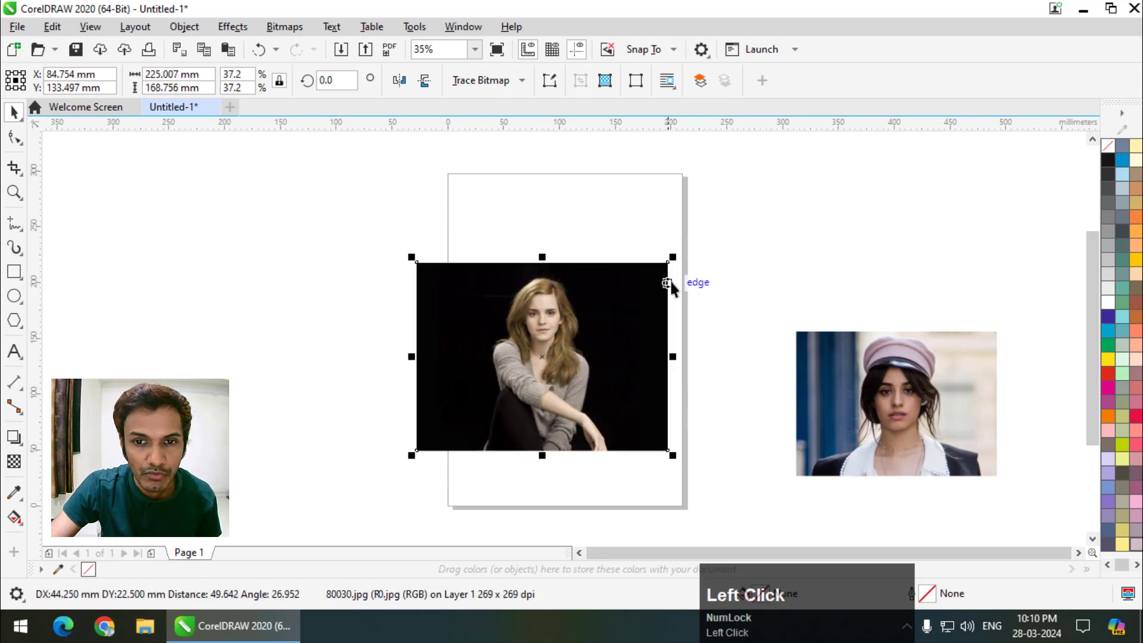
{"action": "left_click_drag", "start_coordinate": [671, 260], "coordinate": [694, 244]}
{"action": "left_click_drag", "start_coordinate": [532, 362], "coordinate": [448, 387]}
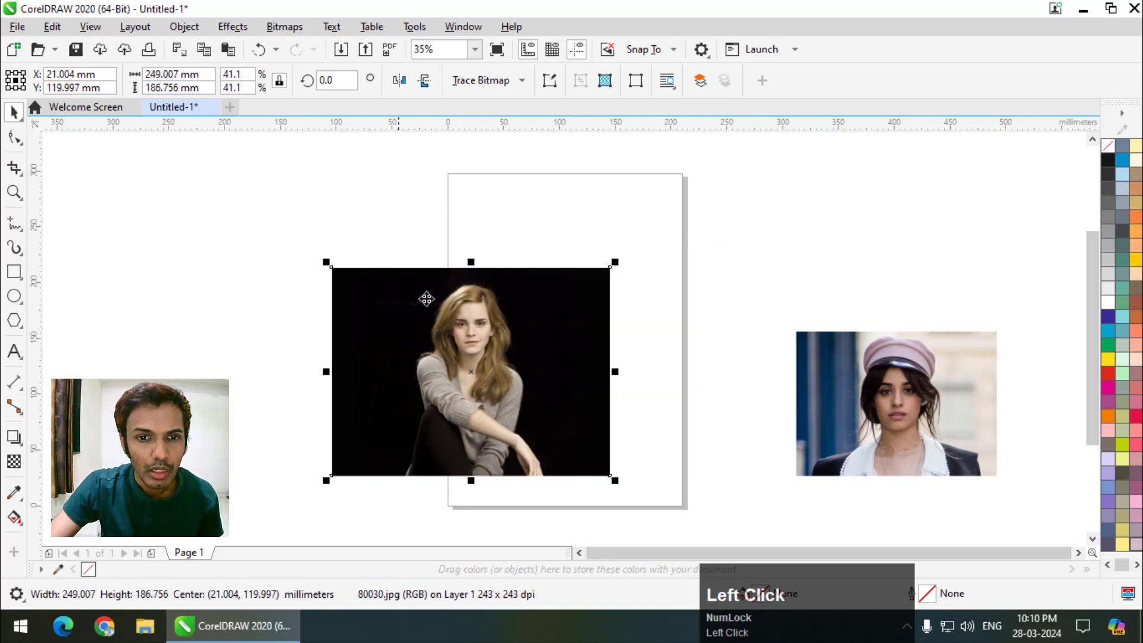
{"action": "left_click_drag", "start_coordinate": [486, 348], "coordinate": [555, 323]}
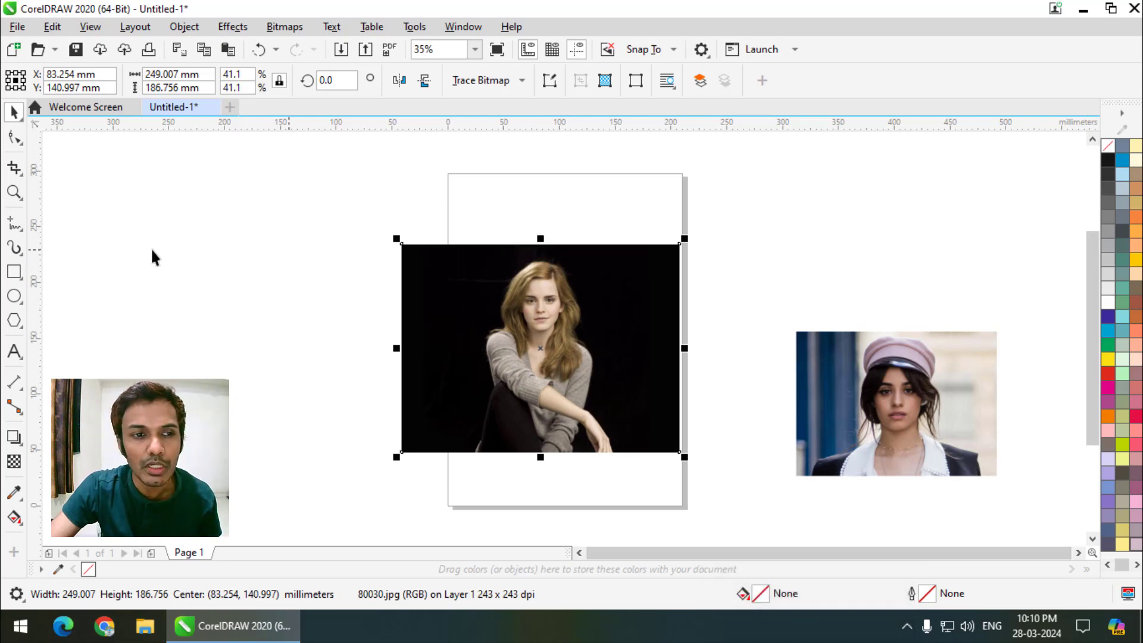
Add a page-sized 210 × 297 mm rectangle behind the photo and fill it with yellow
{"action": "left_click", "coordinate": [16, 273]}
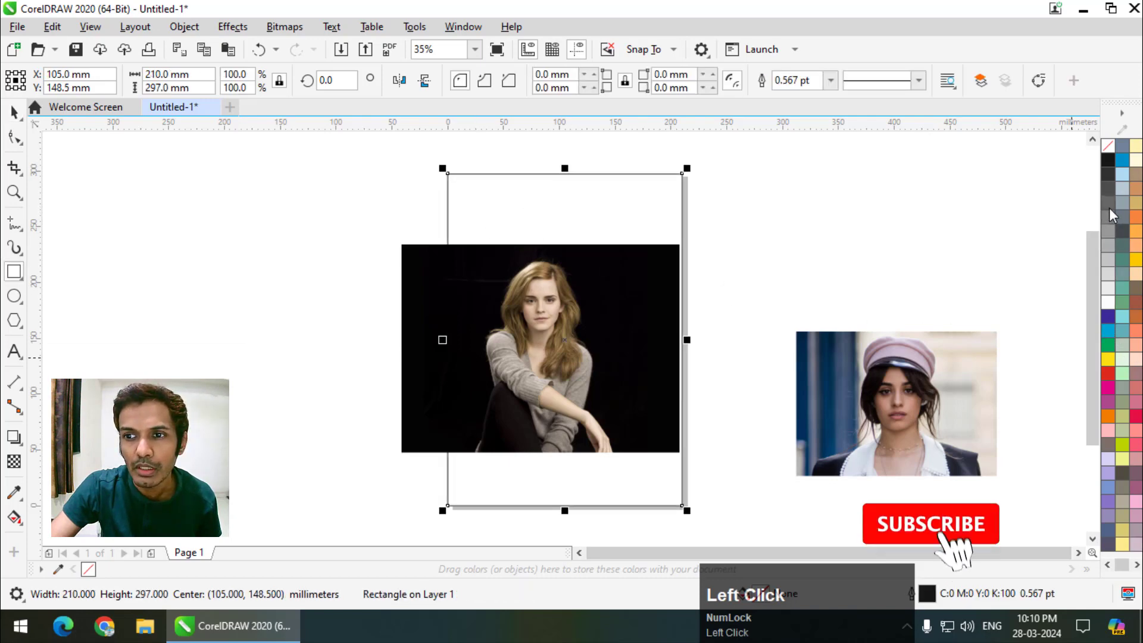
{"action": "left_click", "coordinate": [1136, 260]}
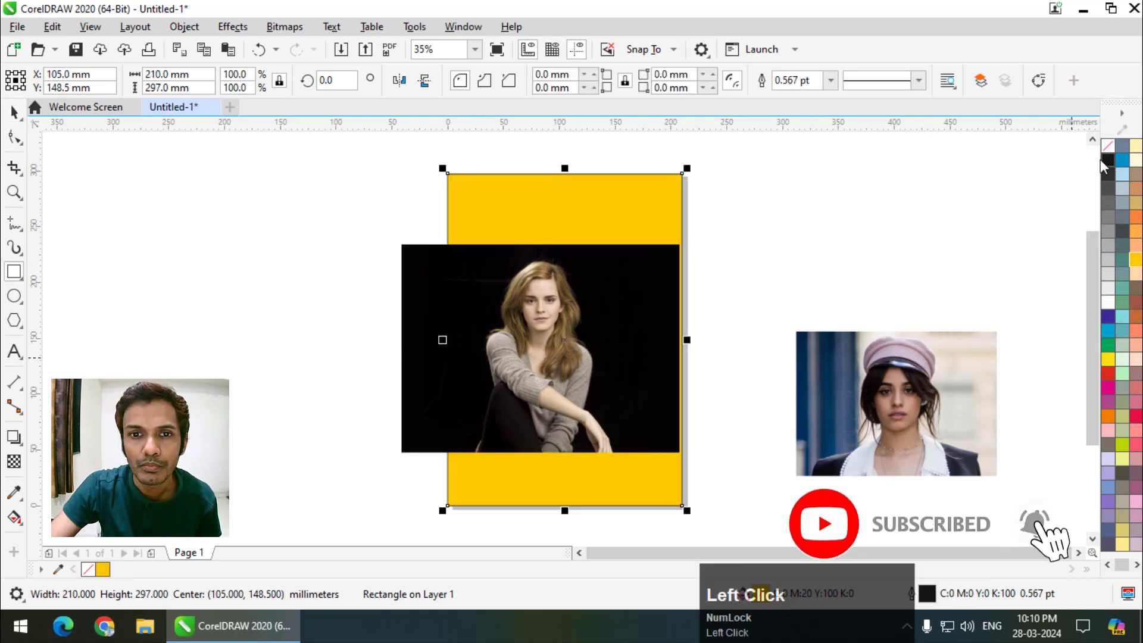
{"action": "left_click", "coordinate": [8, 112]}
{"action": "left_click", "coordinate": [189, 222]}
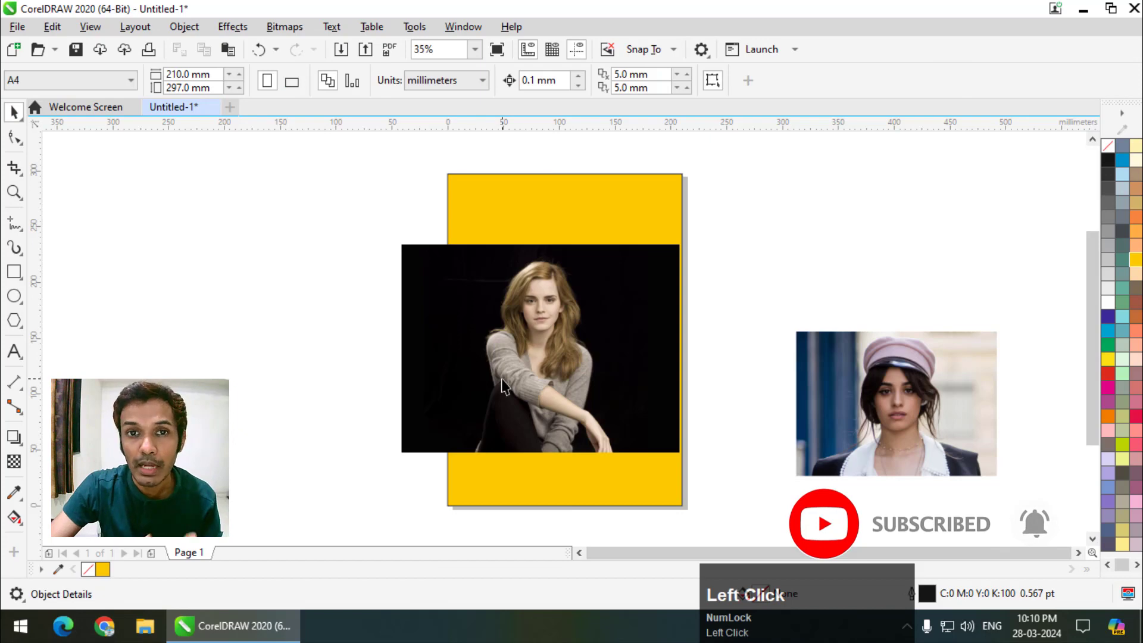
Apply a vertical, transparent Page Curl effect to the photo's top-right corner with 88% width and about 60% height
{"action": "left_click", "coordinate": [519, 367]}
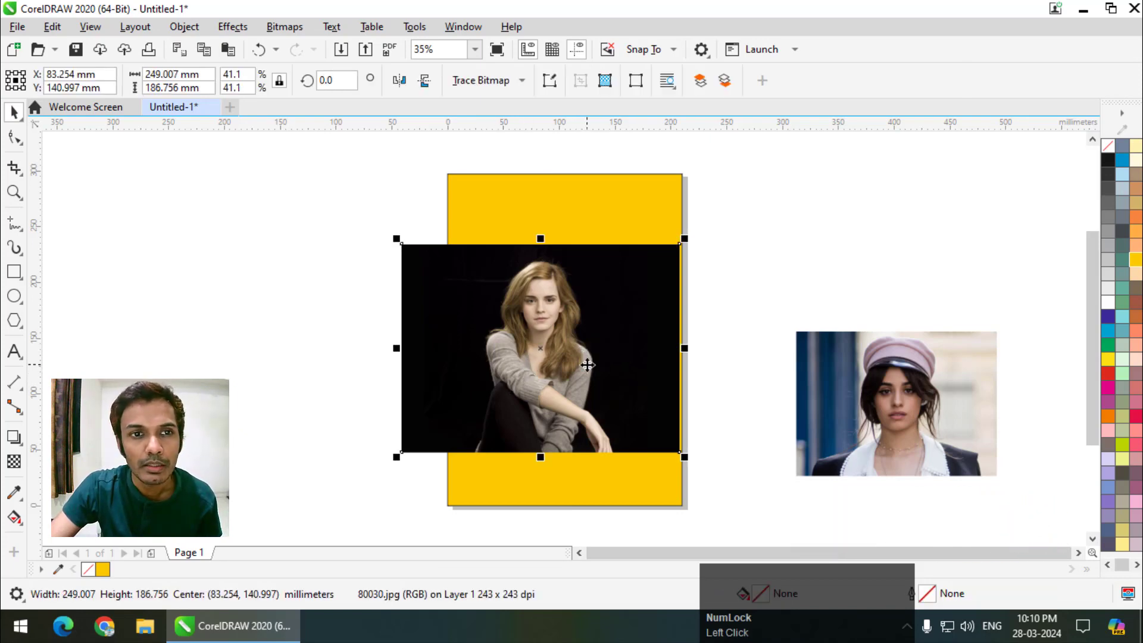
{"action": "left_click", "coordinate": [245, 31]}
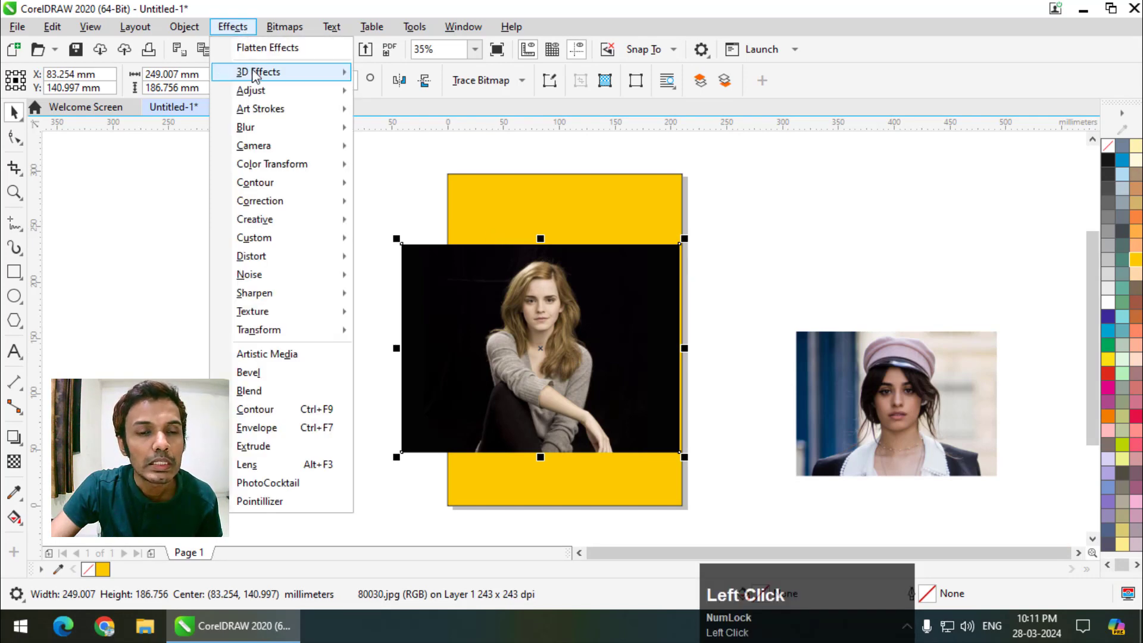
{"action": "mouse_move", "coordinate": [280, 73]}
{"action": "left_click", "coordinate": [417, 130]}
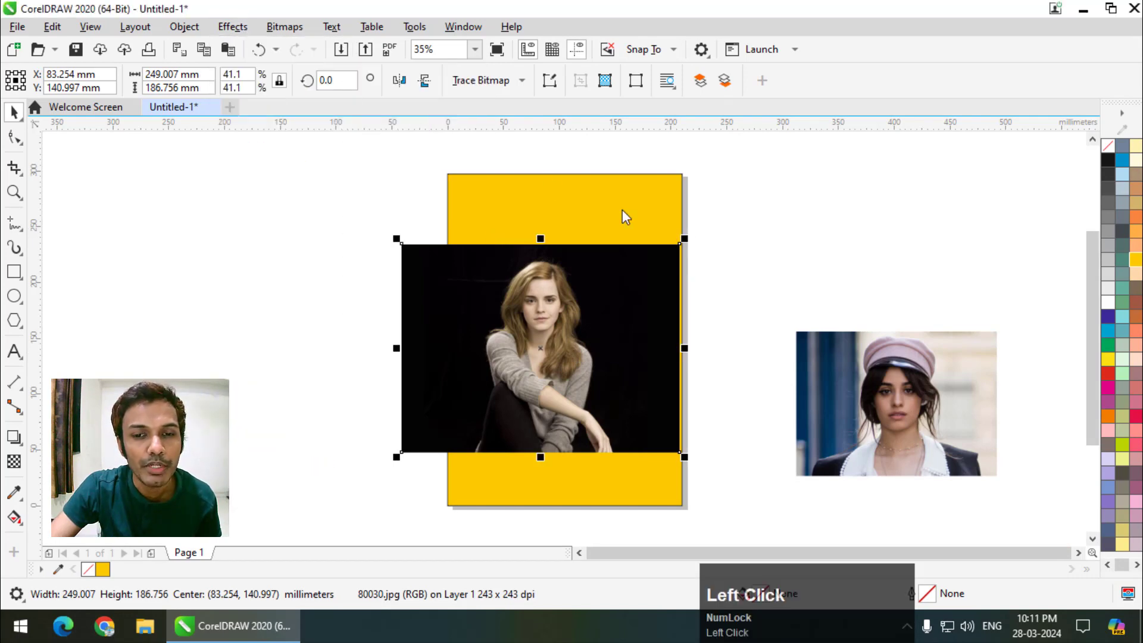
{"action": "left_click_drag", "start_coordinate": [563, 131], "coordinate": [945, 113]}
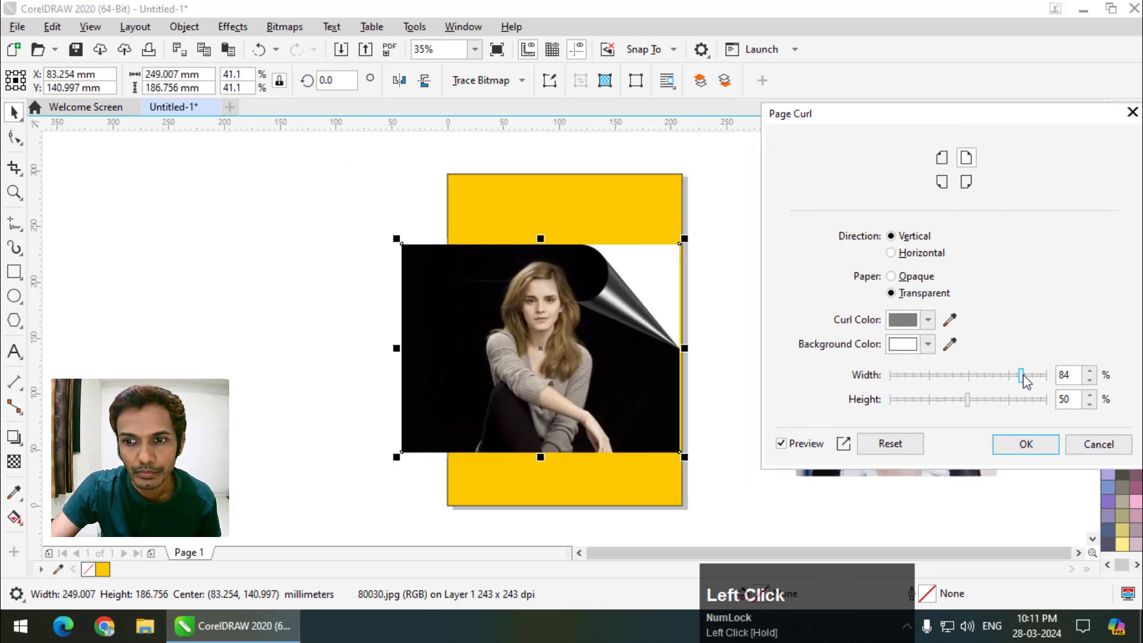
{"action": "left_click_drag", "start_coordinate": [1025, 381], "coordinate": [1027, 379]}
{"action": "left_click_drag", "start_coordinate": [967, 398], "coordinate": [987, 404]}
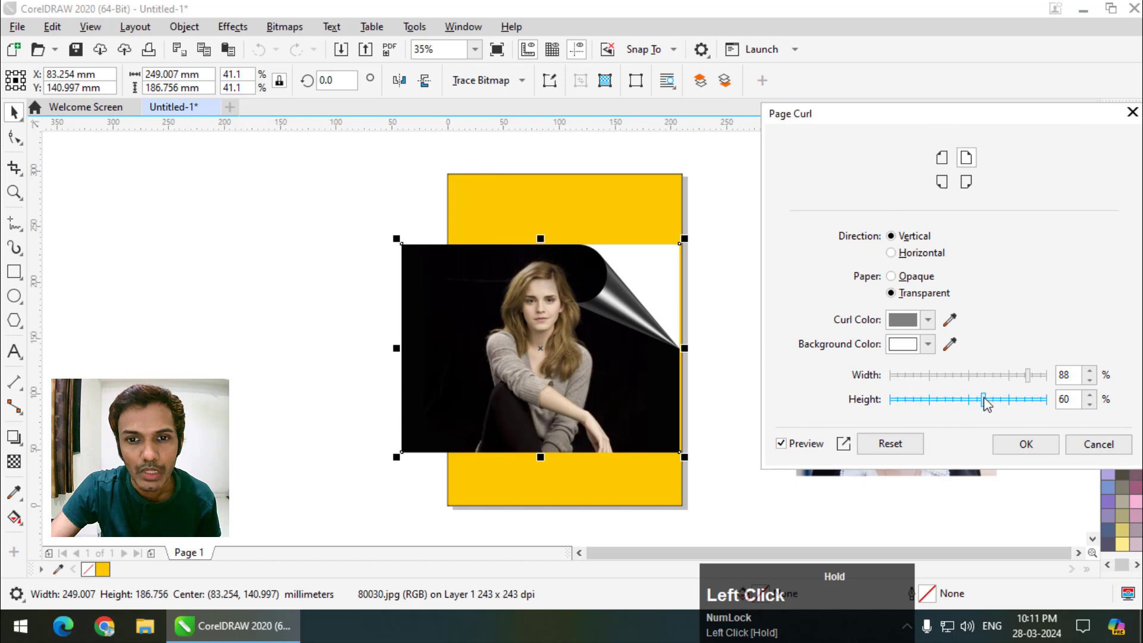
{"action": "left_click", "coordinate": [1025, 444]}
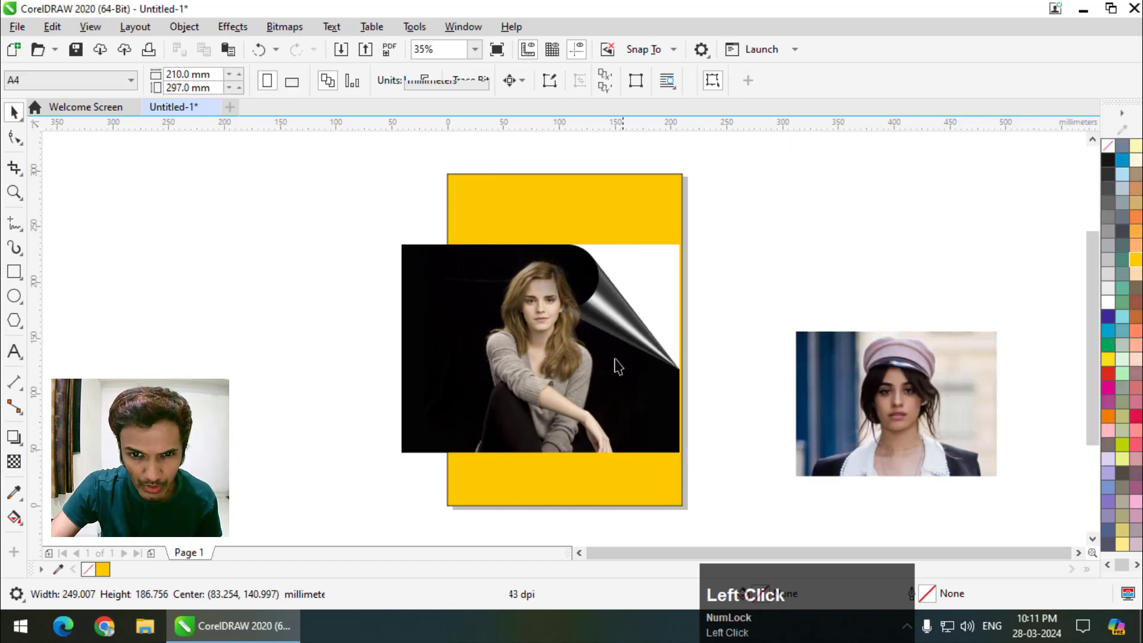
Inspect the white area behind the curl and reposition the curled photo over the yellow rectangle, centred at about X 55 mm, Y 141 mm
{"action": "mouse_move", "coordinate": [600, 358]}
{"action": "left_mouse_down"}
{"action": "mouse_move", "coordinate": [439, 347]}
{"action": "mouse_move", "coordinate": [340, 361]}
{"action": "mouse_move", "coordinate": [351, 347]}
{"action": "mouse_move", "coordinate": [591, 359]}
{"action": "left_mouse_up"}
{"action": "scroll", "coordinate": [582, 263], "scroll_direction": "up", "scroll_amount": 2}
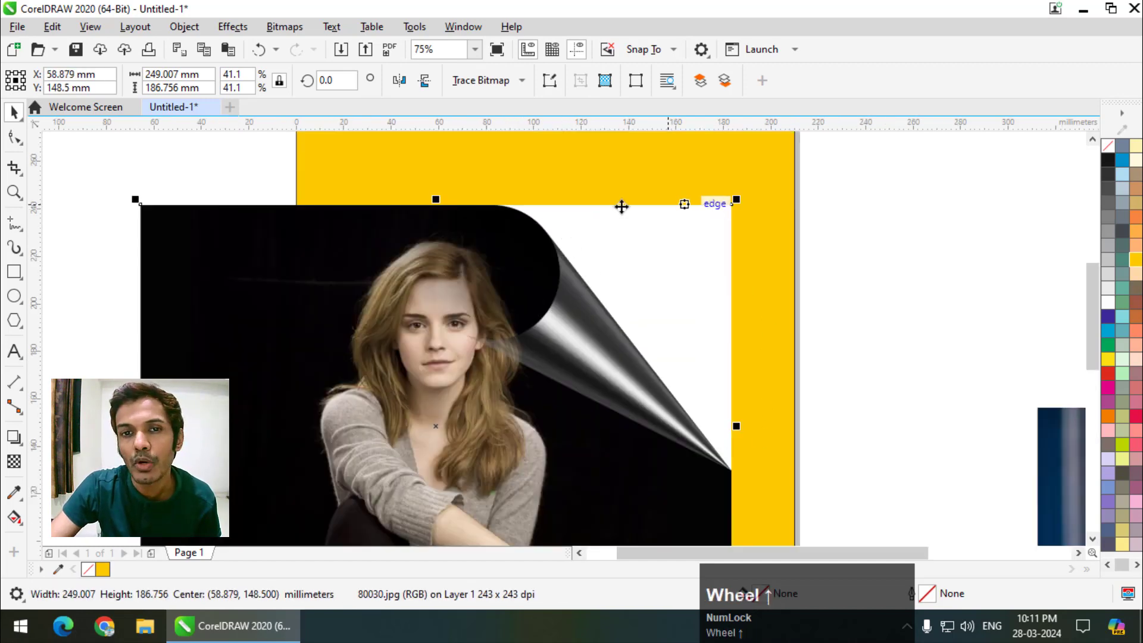
{"action": "scroll", "coordinate": [580, 221], "scroll_direction": "down", "scroll_amount": 2}
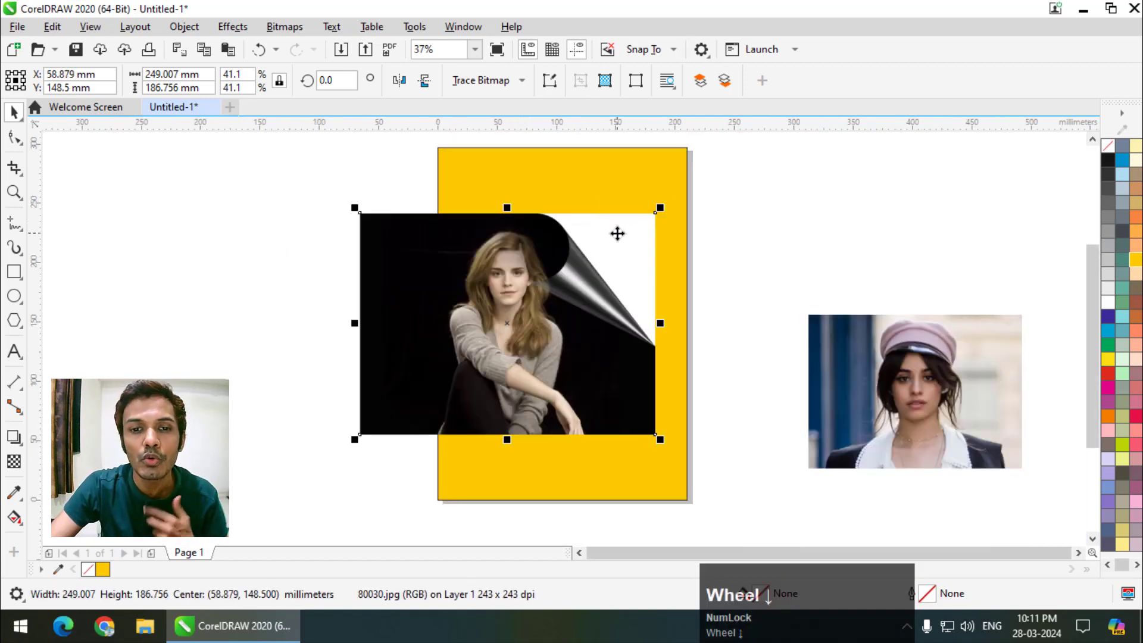
{"action": "left_click", "coordinate": [742, 297]}
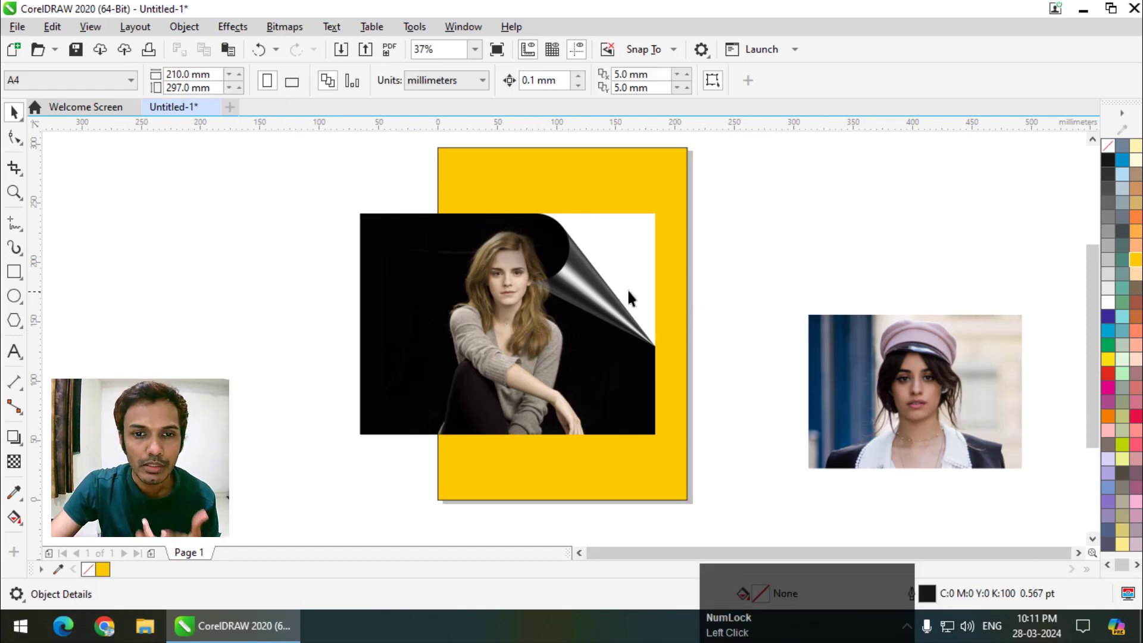
{"action": "scroll", "coordinate": [591, 298], "scroll_direction": "up", "scroll_amount": 1}
{"action": "scroll", "coordinate": [588, 292], "scroll_direction": "down", "scroll_amount": 1}
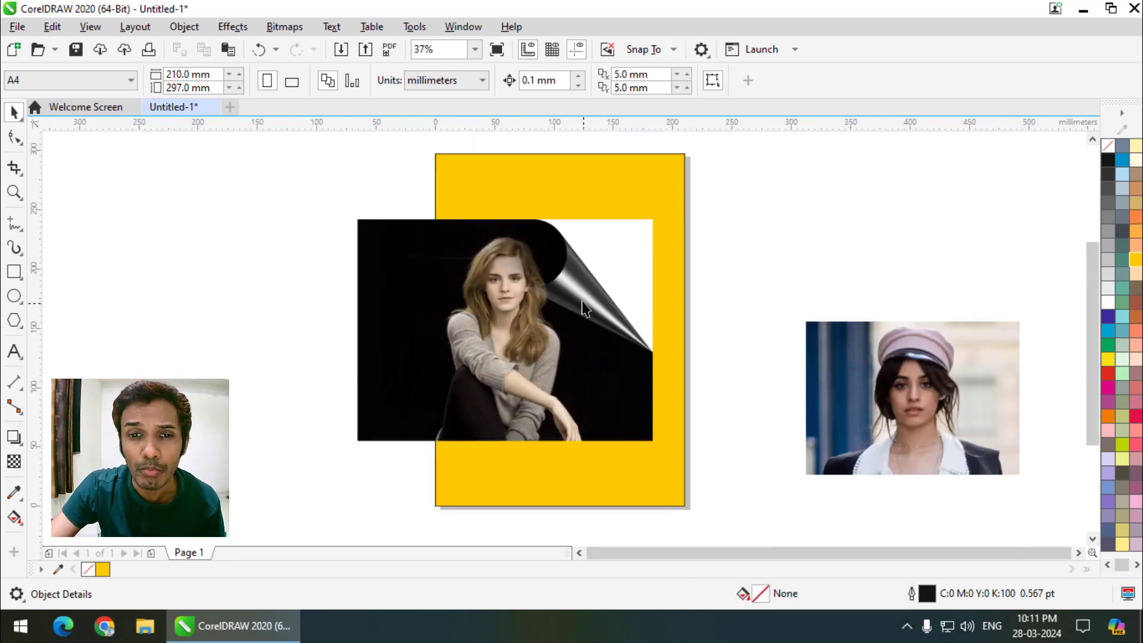
{"action": "left_click", "coordinate": [564, 269]}
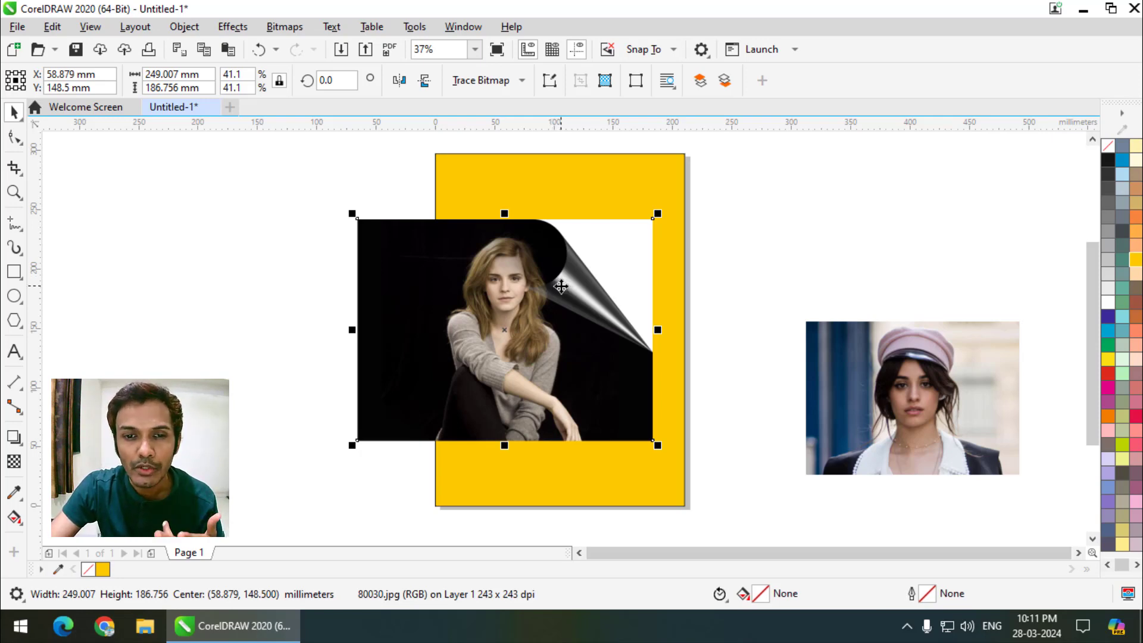
{"action": "left_click_drag", "start_coordinate": [505, 307], "coordinate": [536, 308]}
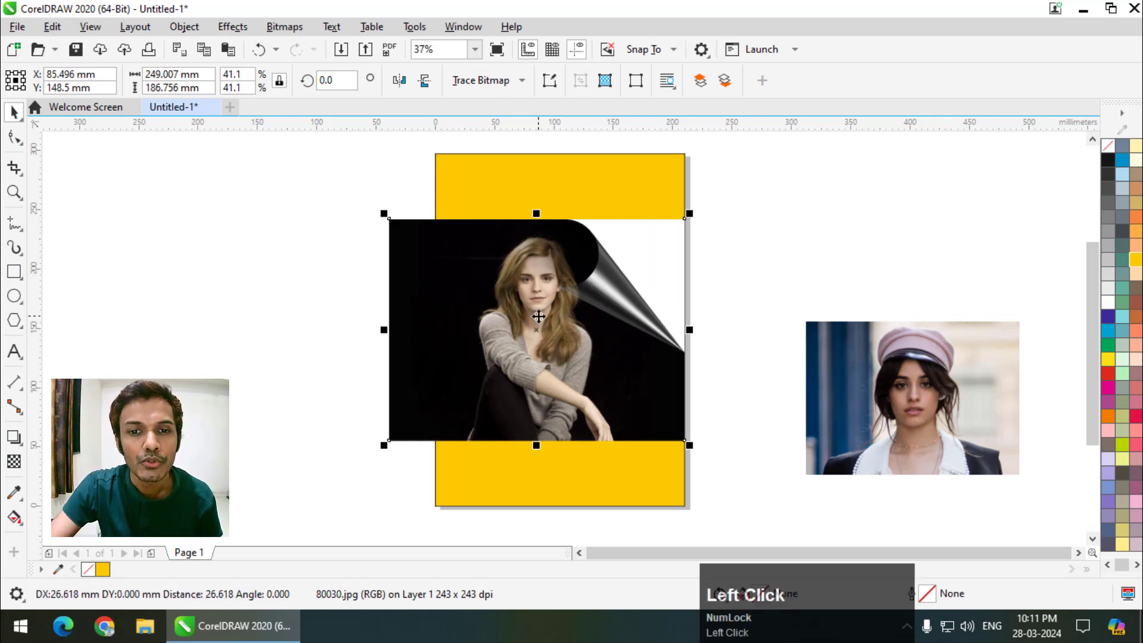
{"action": "left_click_drag", "start_coordinate": [625, 281], "coordinate": [561, 280]}
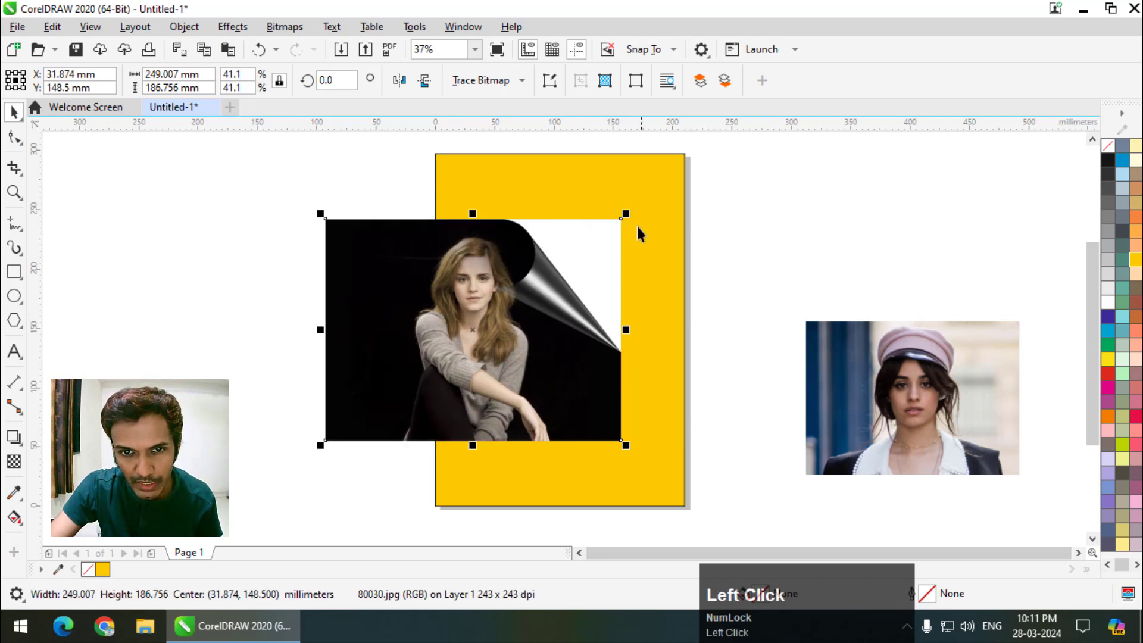
{"action": "left_click_drag", "start_coordinate": [548, 265], "coordinate": [589, 275]}
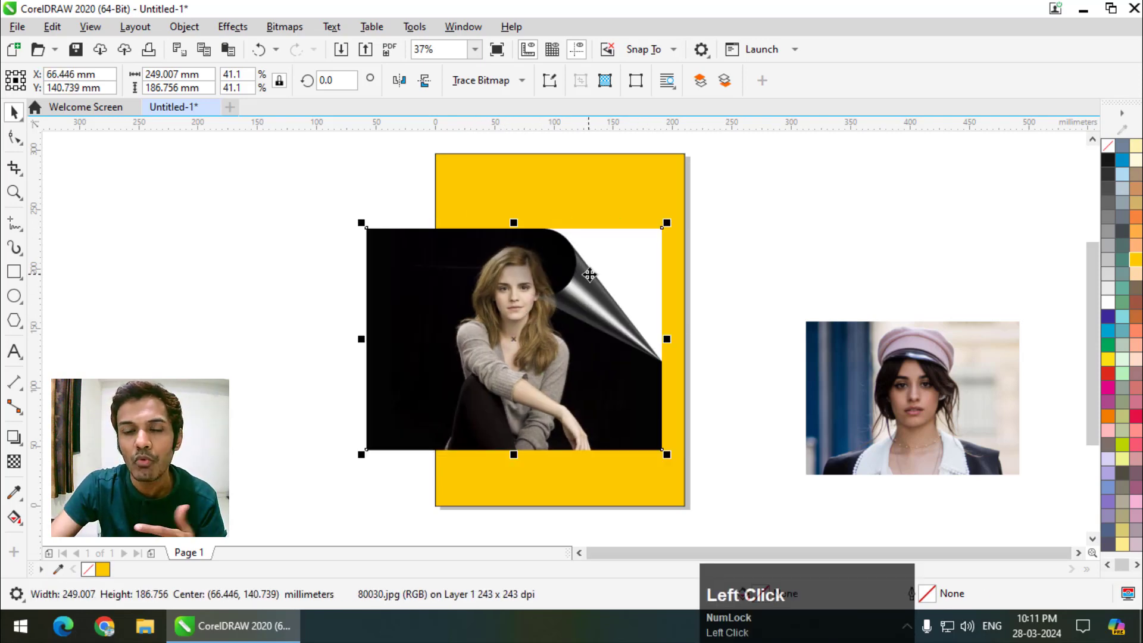
{"action": "left_click_drag", "start_coordinate": [564, 328], "coordinate": [560, 308]}
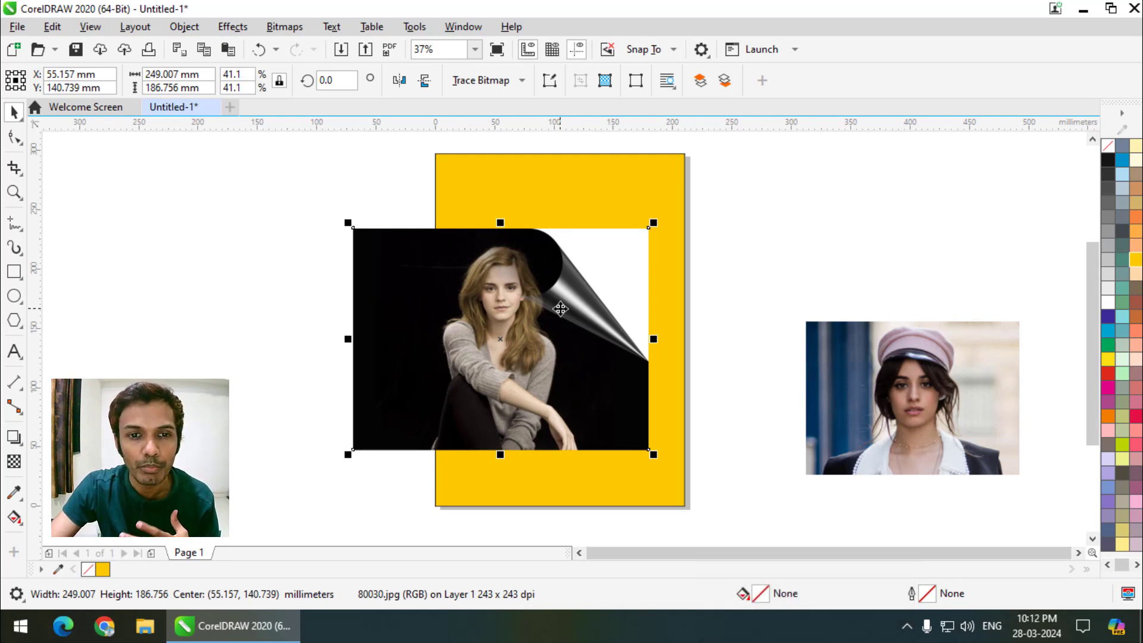
Draw a Pen tool path along the photo's top edge, from its top-left corner to where the page curl begins
{"action": "left_click", "coordinate": [13, 223]}
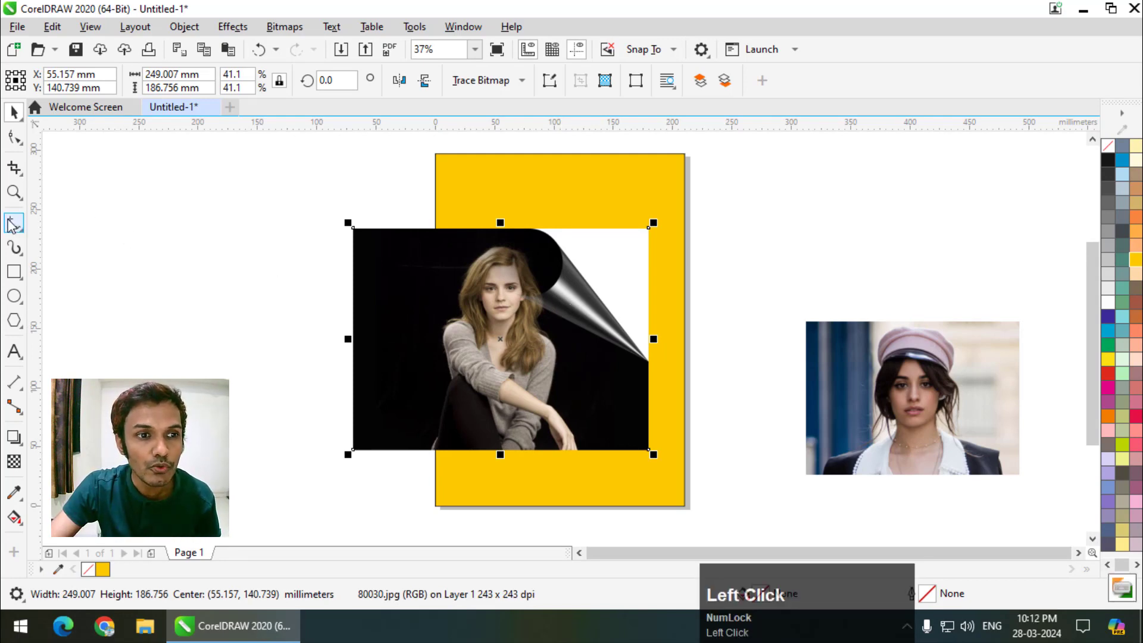
{"action": "left_click", "coordinate": [107, 279]}
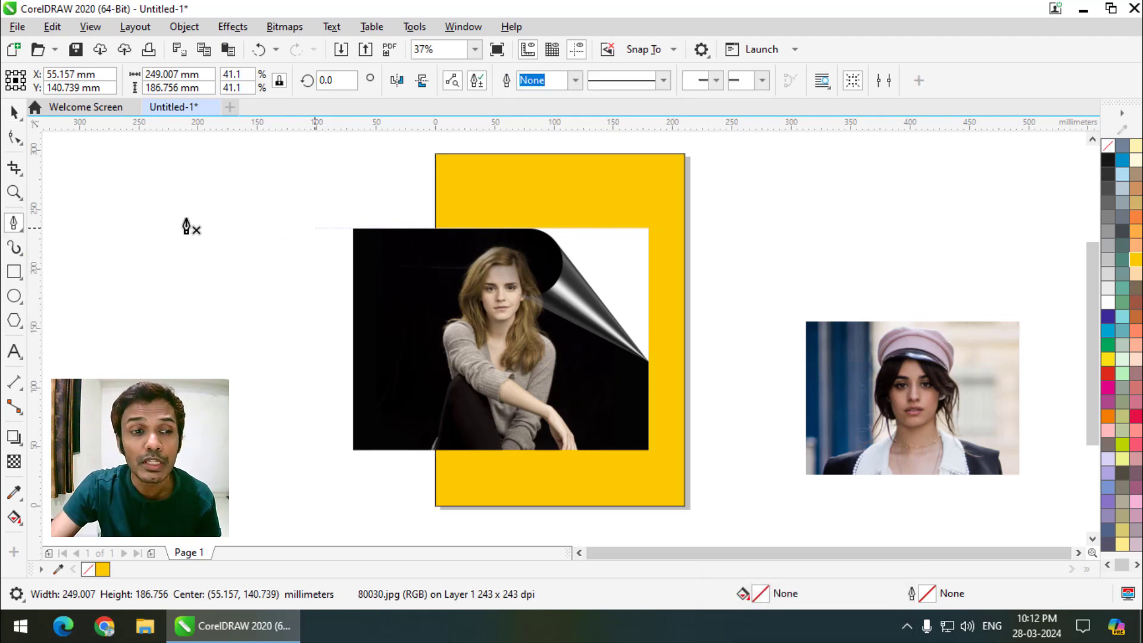
{"action": "left_click_drag", "start_coordinate": [18, 225], "coordinate": [90, 296]}
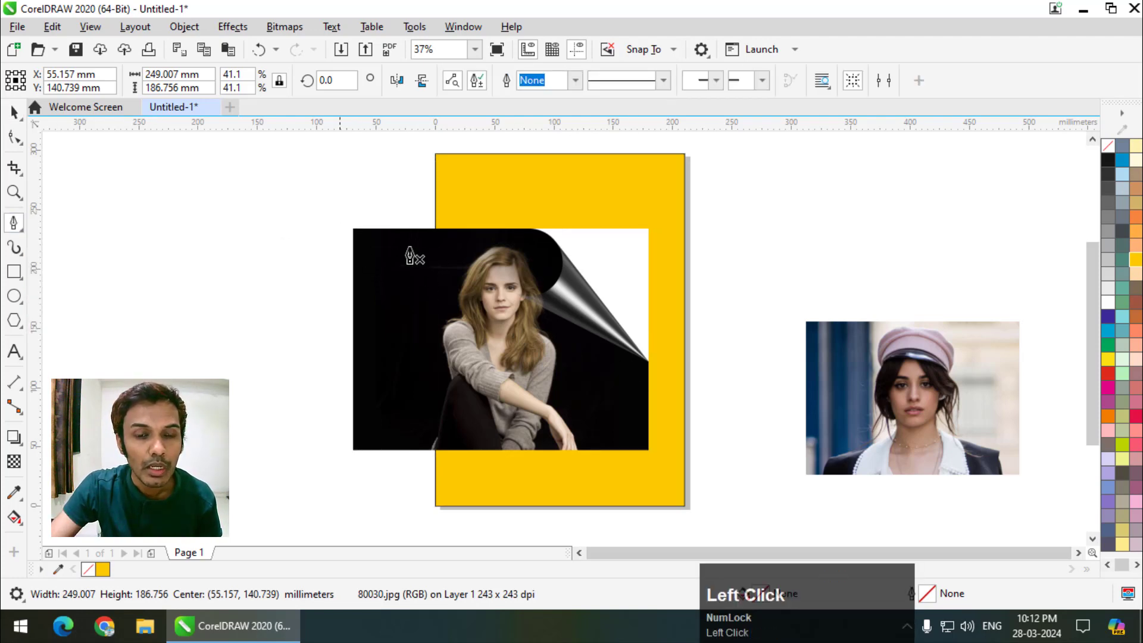
{"action": "scroll", "coordinate": [408, 247], "scroll_direction": "up", "scroll_amount": 2}
{"action": "left_click", "coordinate": [296, 220]}
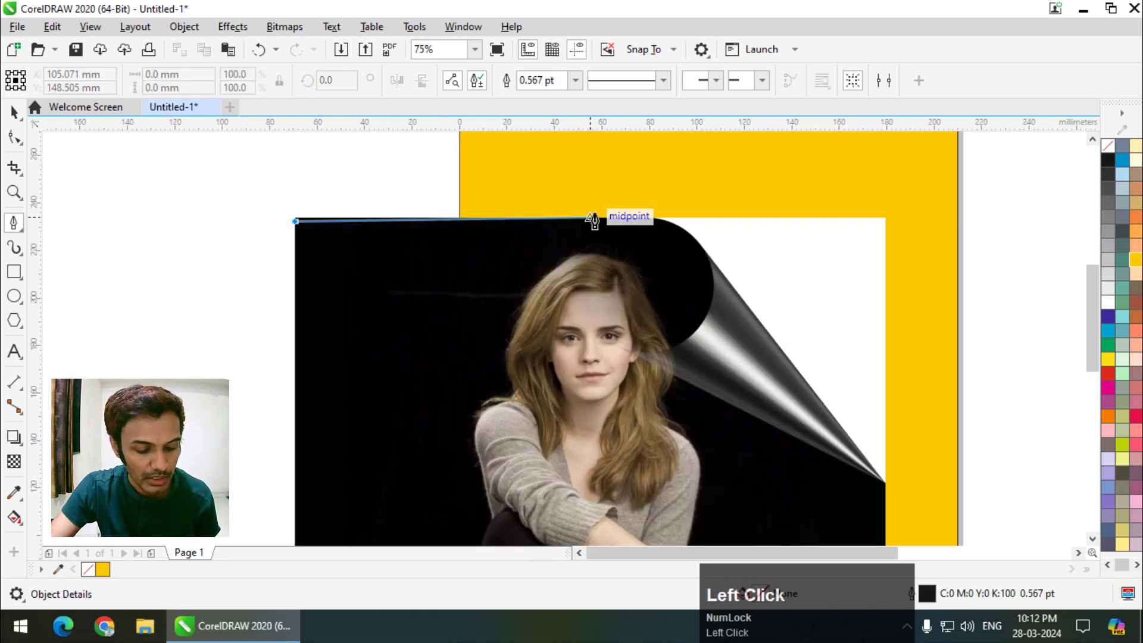
{"action": "key", "text": "Escape"}
{"action": "scroll", "coordinate": [296, 217], "scroll_direction": "up", "scroll_amount": 2}
{"action": "left_click", "coordinate": [284, 218]}
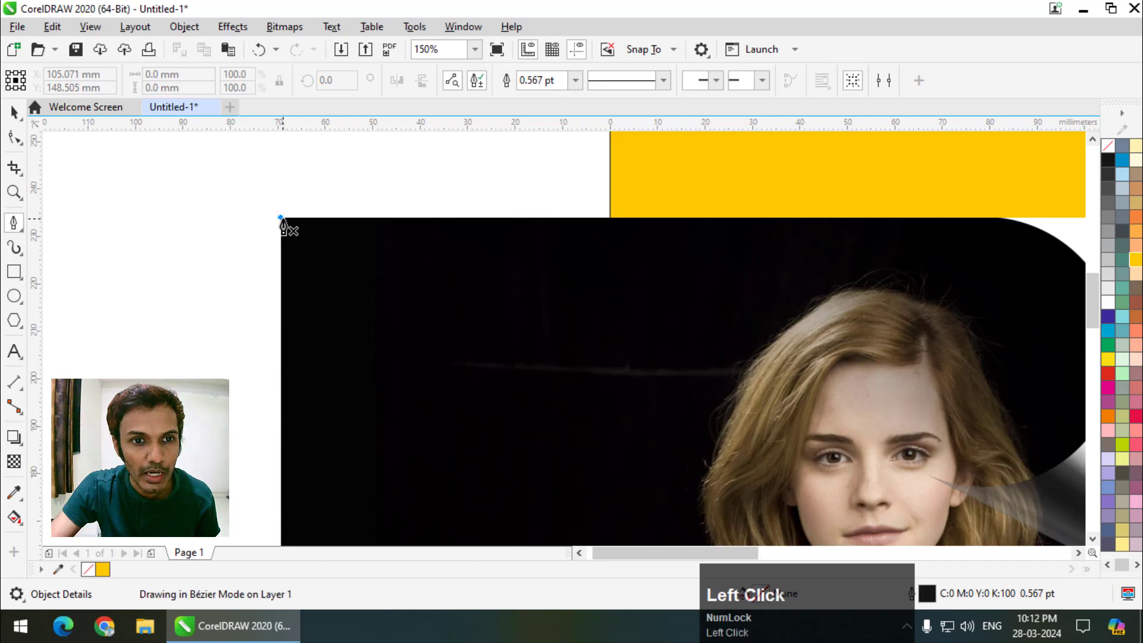
{"action": "scroll", "coordinate": [209, 204], "scroll_direction": "down", "scroll_amount": 2}
{"action": "scroll", "coordinate": [646, 212], "scroll_direction": "up", "scroll_amount": 2}
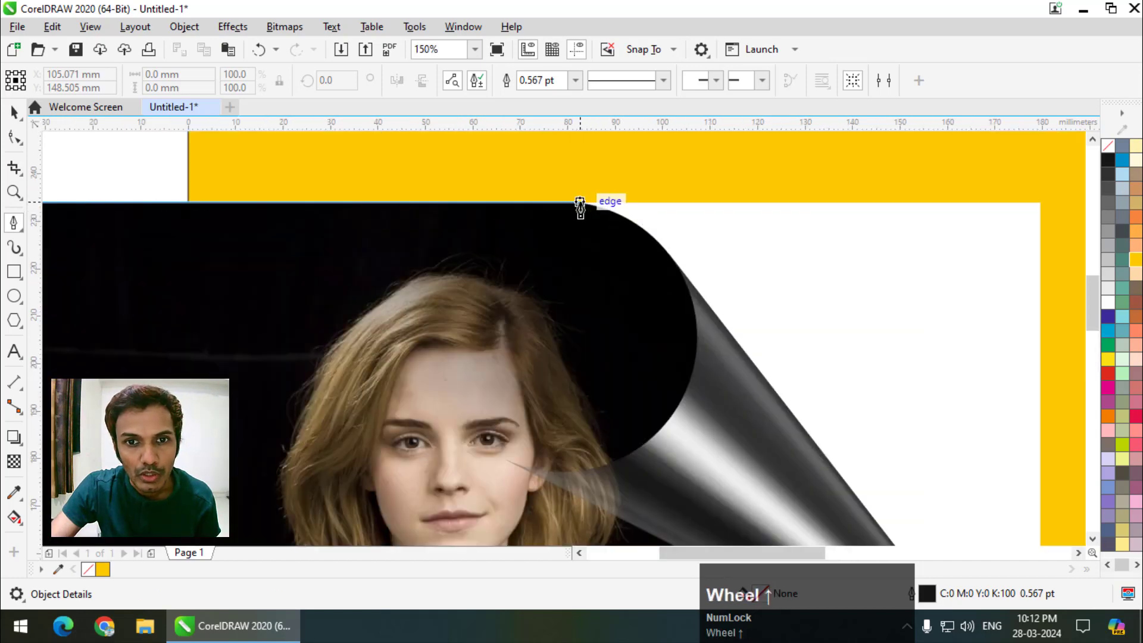
{"action": "left_click", "coordinate": [579, 203]}
Continue the path around the curl's rounded shoulder and set its outline colour to red (C:0 M:100 Y:60 K:0)
{"action": "scroll", "coordinate": [635, 230], "scroll_direction": "up", "scroll_amount": 2}
{"action": "left_click", "coordinate": [663, 256]}
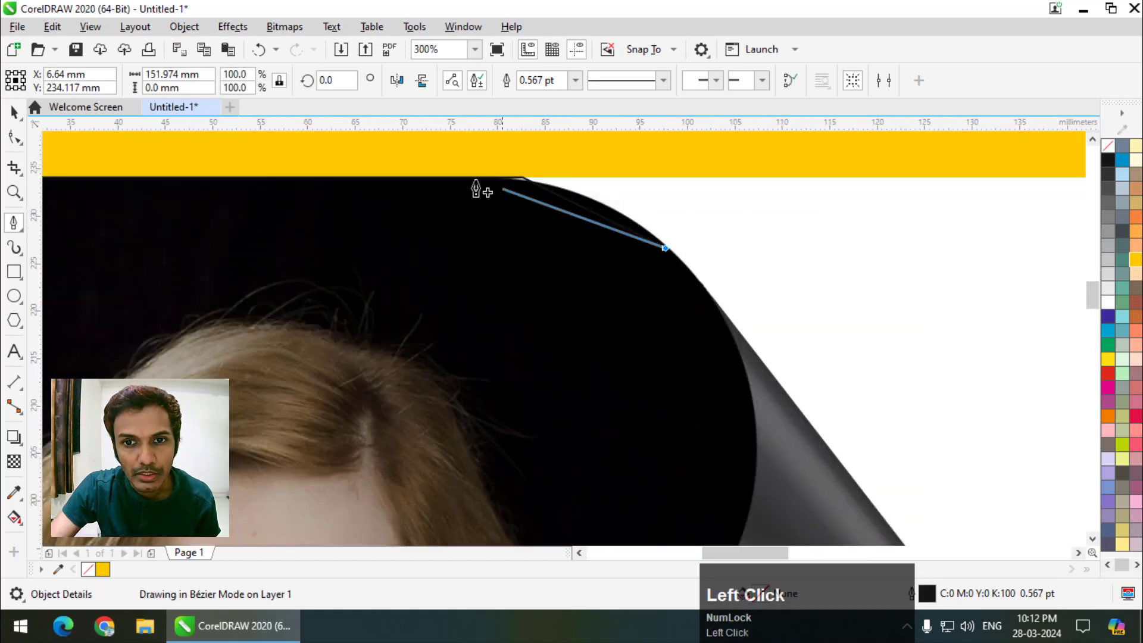
{"action": "scroll", "coordinate": [518, 196], "scroll_direction": "down", "scroll_amount": 2}
{"action": "scroll", "coordinate": [470, 226], "scroll_direction": "up", "scroll_amount": 2}
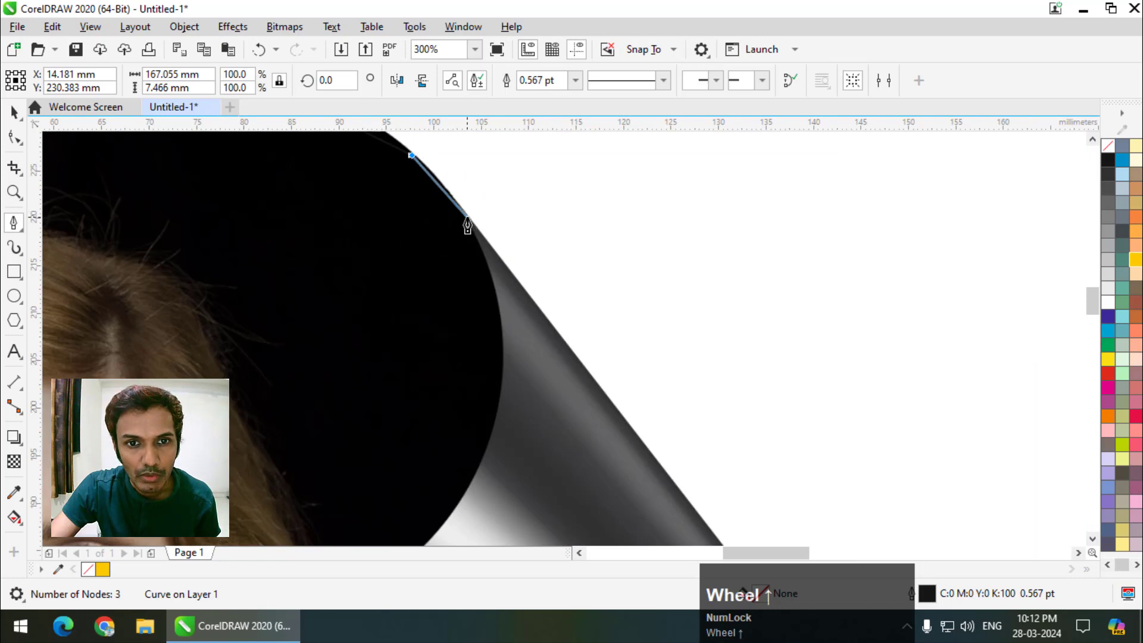
{"action": "left_click", "coordinate": [467, 217]}
{"action": "right_click", "coordinate": [1134, 420]}
Extend the path down the curl's outer edge to its tip on the photo's right side
{"action": "scroll", "coordinate": [536, 242], "scroll_direction": "down", "scroll_amount": 2}
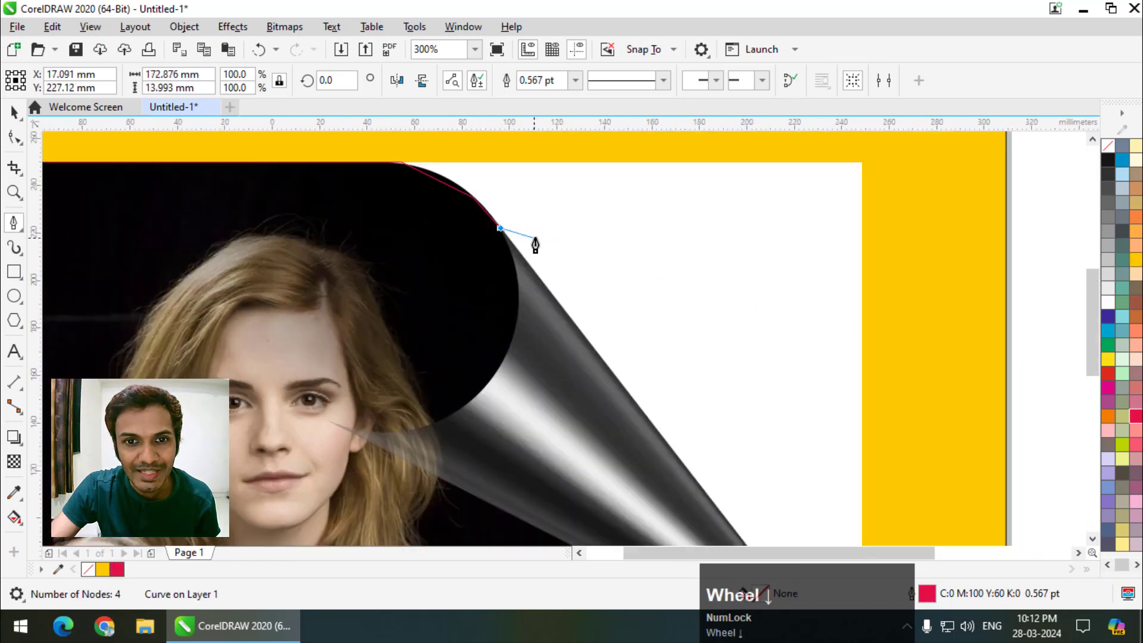
{"action": "left_click", "coordinate": [557, 277]}
{"action": "scroll", "coordinate": [502, 240], "scroll_direction": "down", "scroll_amount": 2}
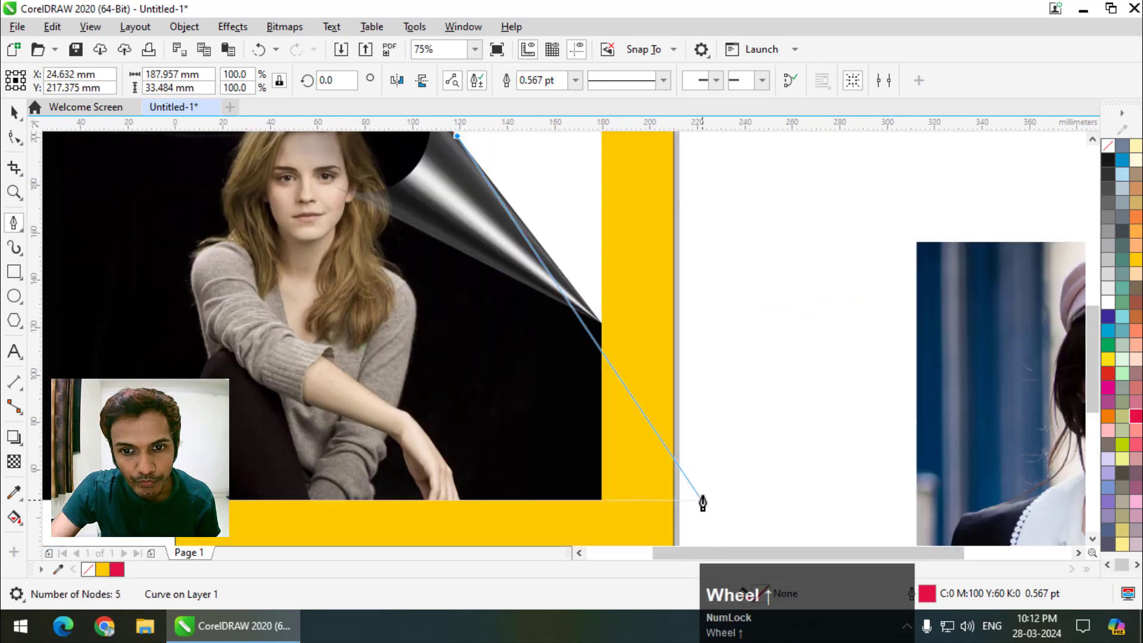
{"action": "scroll", "coordinate": [601, 326], "scroll_direction": "up", "scroll_amount": 2}
{"action": "left_click", "coordinate": [599, 324]}
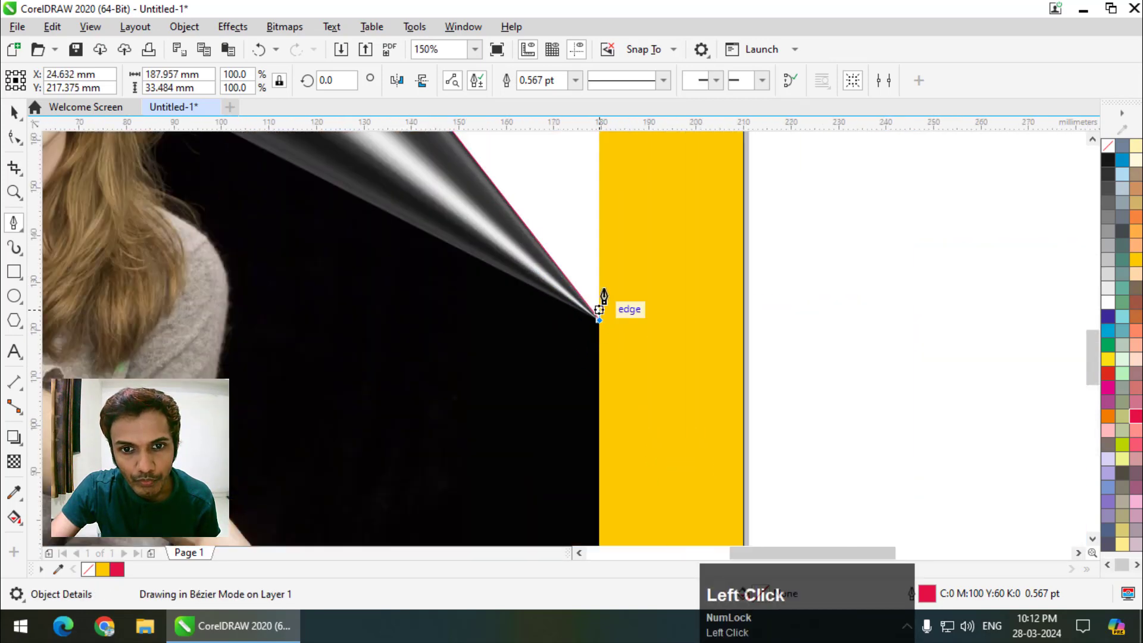
Continue the Pen path down the photo's right edge to its bottom-right corner and along the bottom edge to the bottom-left corner
{"action": "scroll", "coordinate": [604, 329], "scroll_direction": "down", "scroll_amount": 2}
{"action": "scroll", "coordinate": [616, 375], "scroll_direction": "up", "scroll_amount": 2}
{"action": "left_click", "coordinate": [625, 409]}
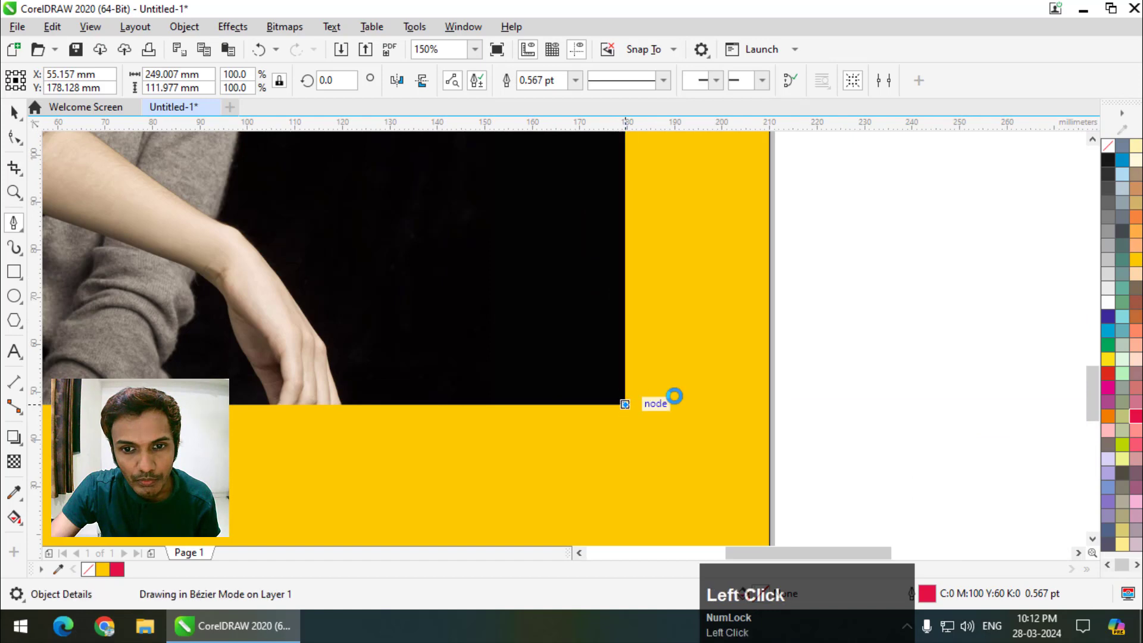
{"action": "scroll", "coordinate": [893, 390], "scroll_direction": "down", "scroll_amount": 2}
{"action": "scroll", "coordinate": [534, 393], "scroll_direction": "up", "scroll_amount": 2}
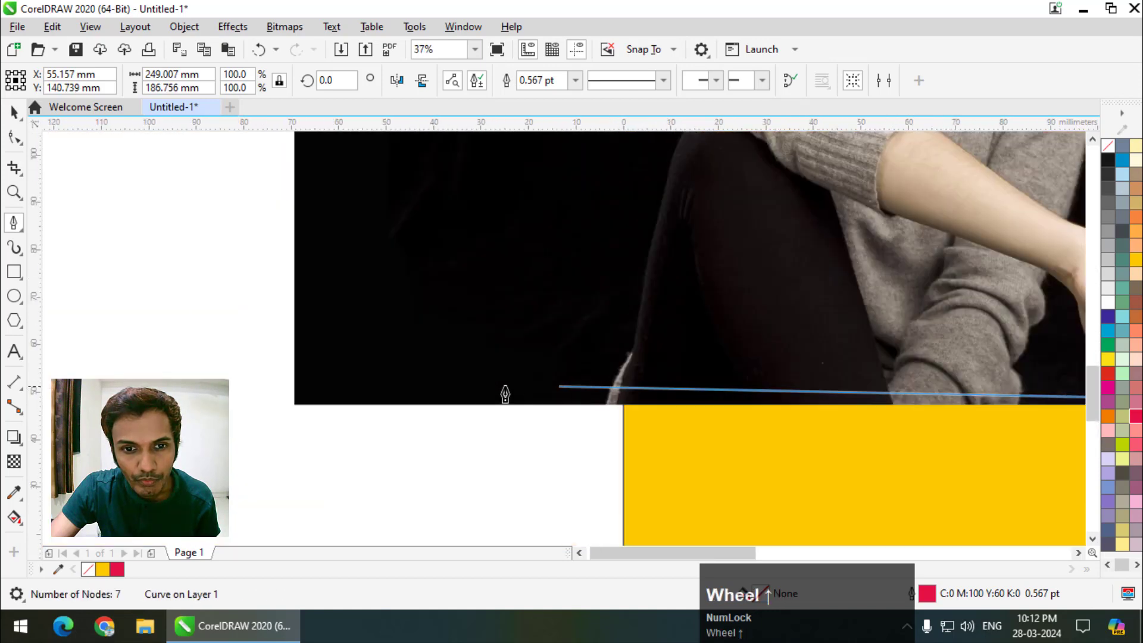
{"action": "left_click", "coordinate": [296, 405]}
Close the Pen path at its starting point on the photo's top-left corner
{"action": "scroll", "coordinate": [332, 421], "scroll_direction": "down", "scroll_amount": 2}
{"action": "scroll", "coordinate": [328, 192], "scroll_direction": "up", "scroll_amount": 2}
{"action": "scroll", "coordinate": [328, 193], "scroll_direction": "up", "scroll_amount": 2}
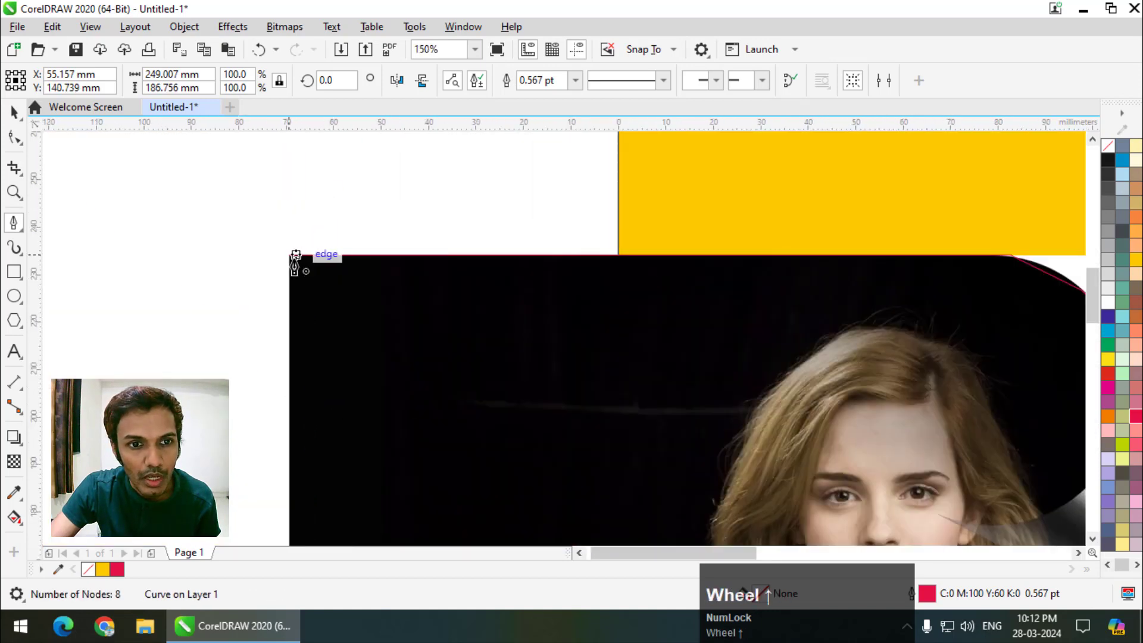
{"action": "left_click", "coordinate": [289, 256]}
{"action": "scroll", "coordinate": [398, 253], "scroll_direction": "down", "scroll_amount": 2}
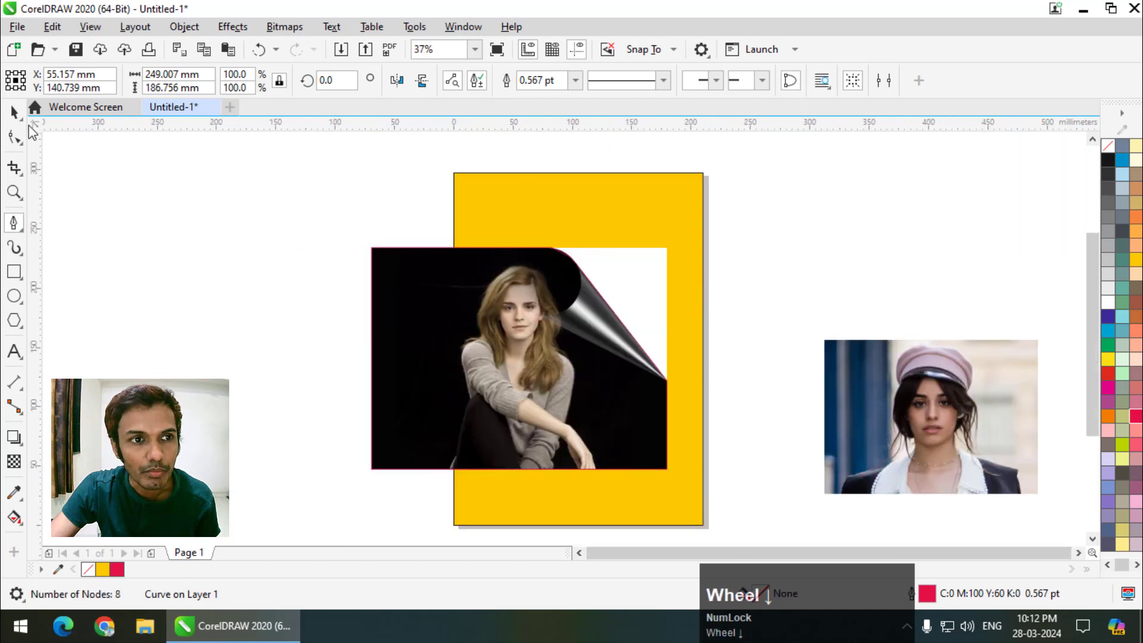
Fill the closed traced shape with cyan (C:100 M:0 Y:0 K:0) and deselect it
{"action": "left_click", "coordinate": [14, 112]}
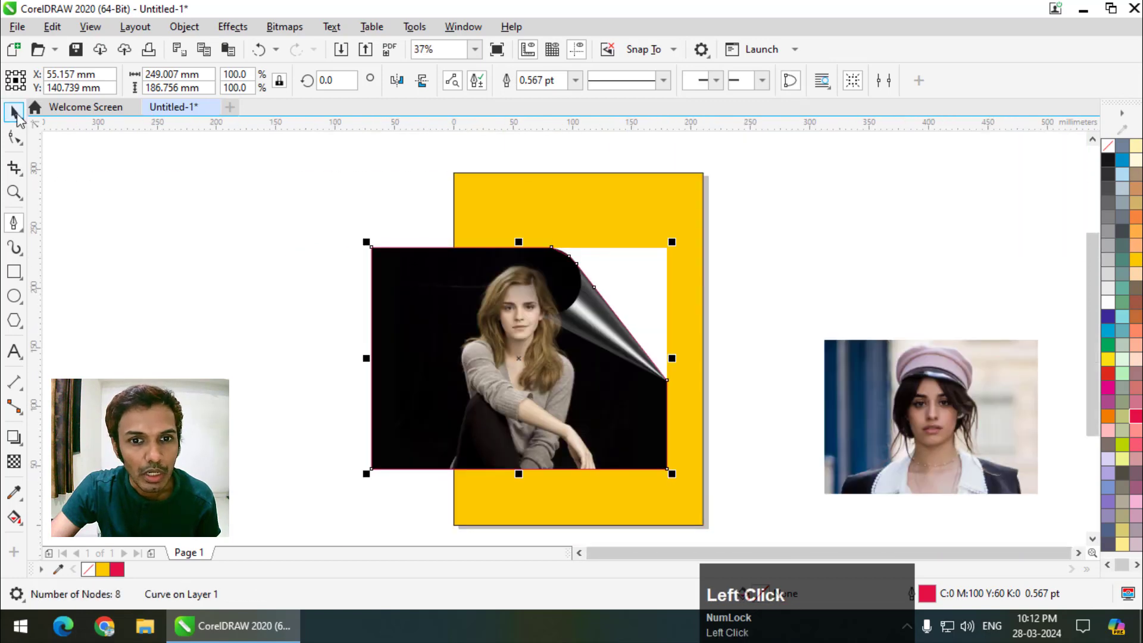
{"action": "left_click", "coordinate": [1136, 262]}
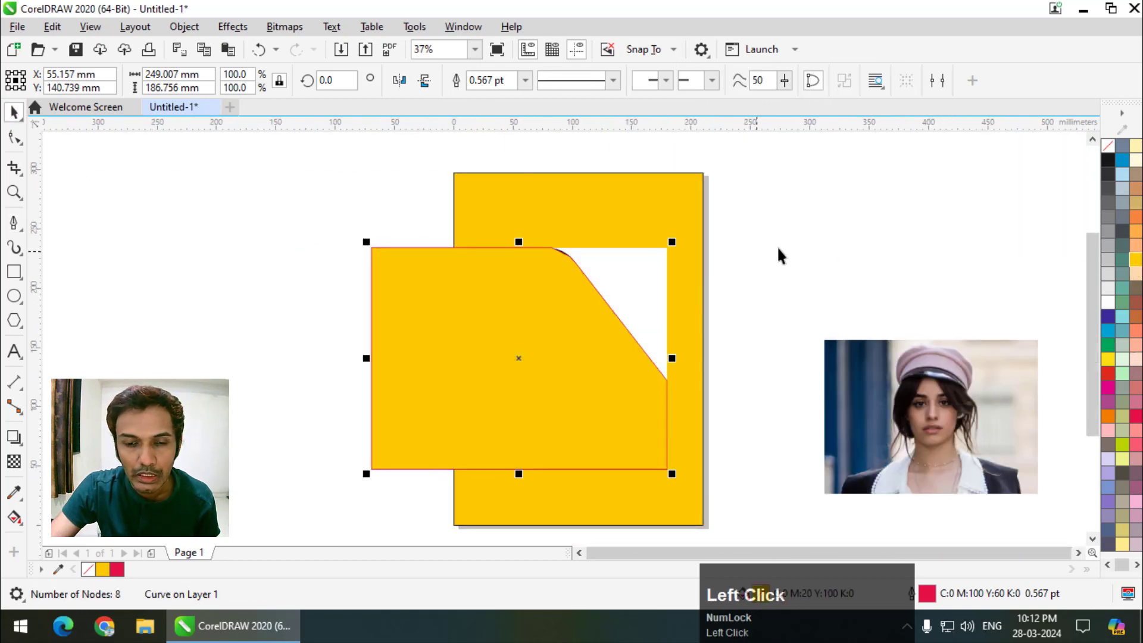
{"action": "left_click", "coordinate": [1110, 331]}
{"action": "left_click", "coordinate": [837, 249]}
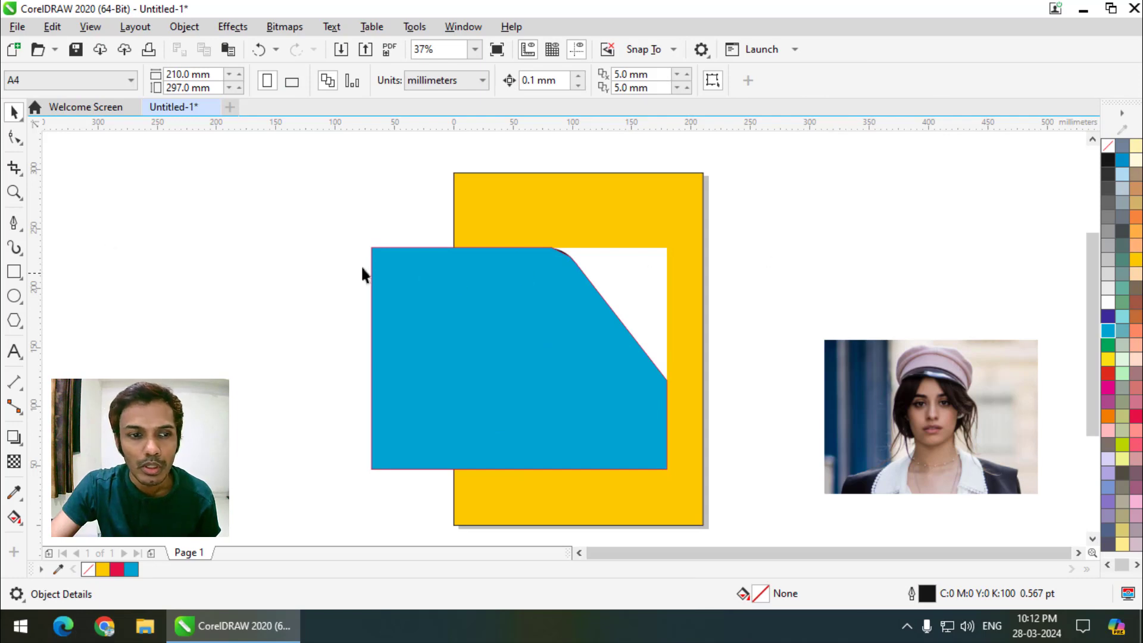
Draw a circle about 109 mm in diameter in the empty area above the photo of the woman in a cap
{"action": "left_click", "coordinate": [13, 295]}
{"action": "left_click", "coordinate": [56, 296]}
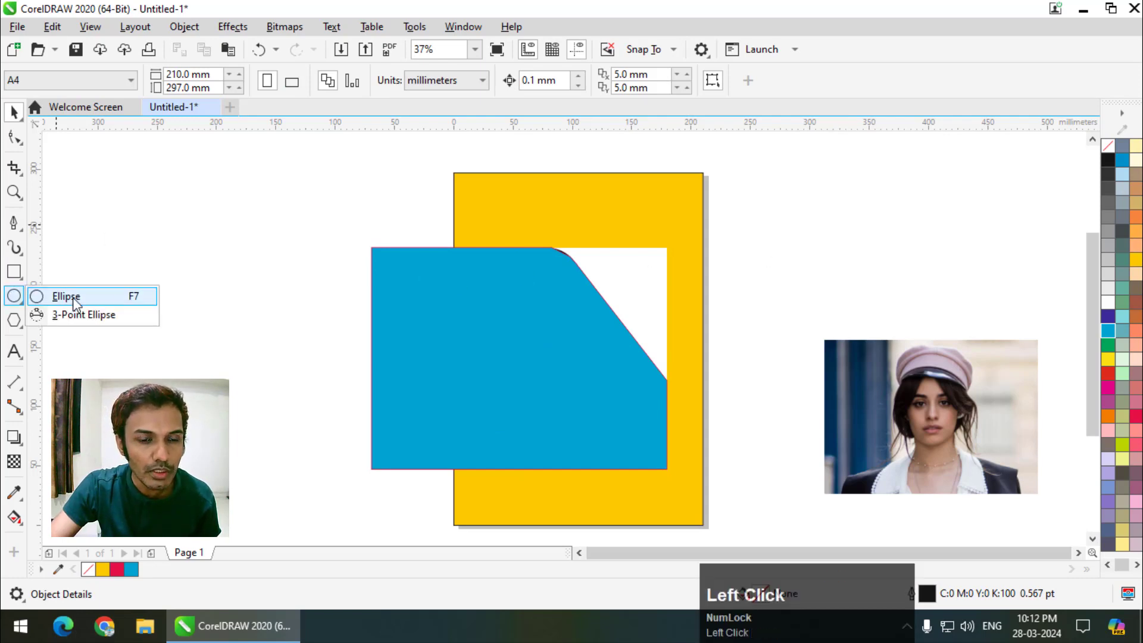
{"action": "scroll", "coordinate": [376, 286], "scroll_direction": "down", "scroll_amount": 1}
{"action": "scroll", "coordinate": [376, 286], "scroll_direction": "down", "scroll_amount": 1}
{"action": "scroll", "coordinate": [638, 274], "scroll_direction": "up", "scroll_amount": 1}
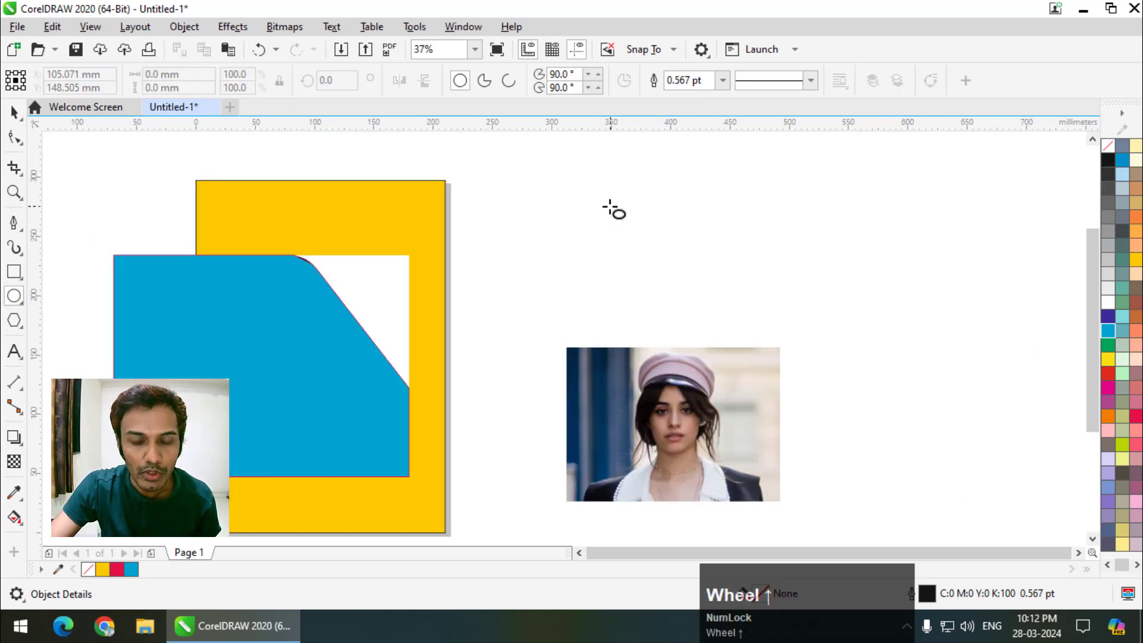
{"action": "left_click_drag", "start_coordinate": [609, 206], "coordinate": [737, 338]}
Reposition the circle and the cap photo so the circle sits above the photo, with the photo centred at about X 411 mm, Y 91 mm
{"action": "left_click_drag", "start_coordinate": [717, 438], "coordinate": [781, 438]}
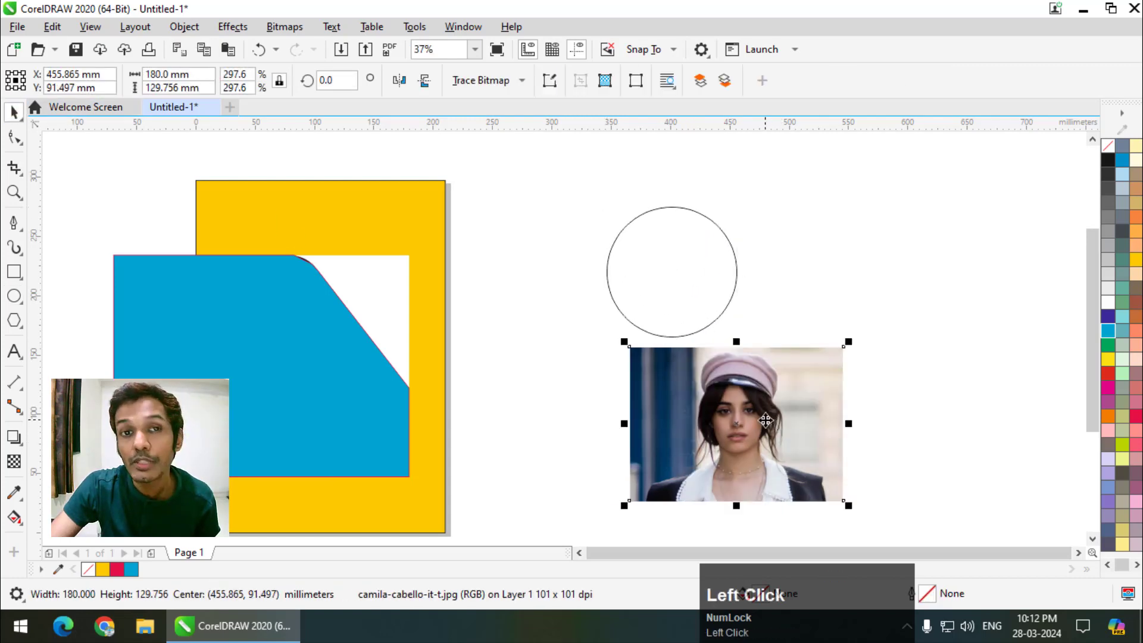
{"action": "left_click", "coordinate": [687, 257]}
{"action": "left_click_drag", "start_coordinate": [687, 257], "coordinate": [645, 240]}
{"action": "left_click_drag", "start_coordinate": [730, 406], "coordinate": [677, 406]}
PowerClip the cap photo inside the circle and move the circle to about X 366 mm, Y 203 mm
{"action": "left_click", "coordinate": [186, 26]}
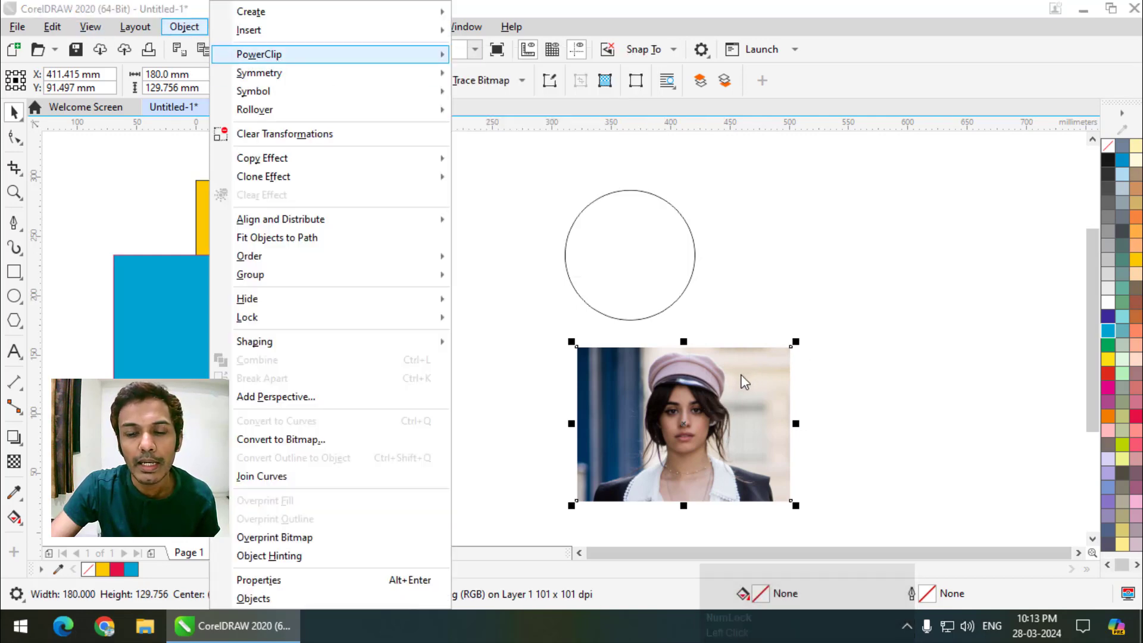
{"action": "left_click", "coordinate": [705, 395]}
{"action": "right_click", "coordinate": [705, 396]}
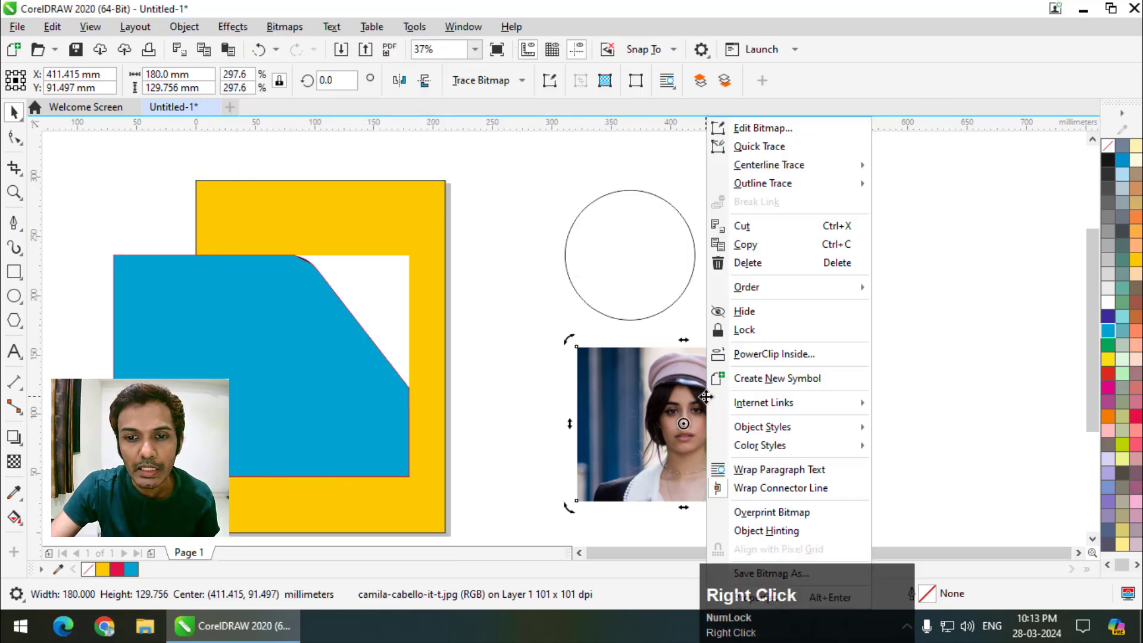
{"action": "left_click", "coordinate": [777, 354]}
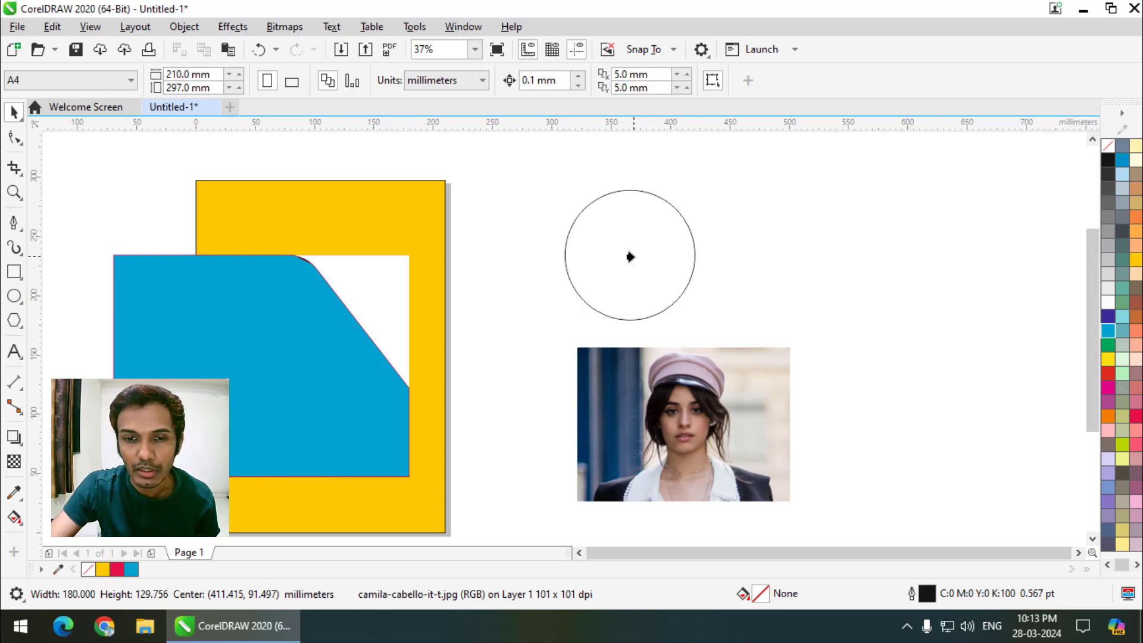
{"action": "left_click", "coordinate": [630, 257]}
{"action": "left_click_drag", "start_coordinate": [630, 298], "coordinate": [630, 335]}
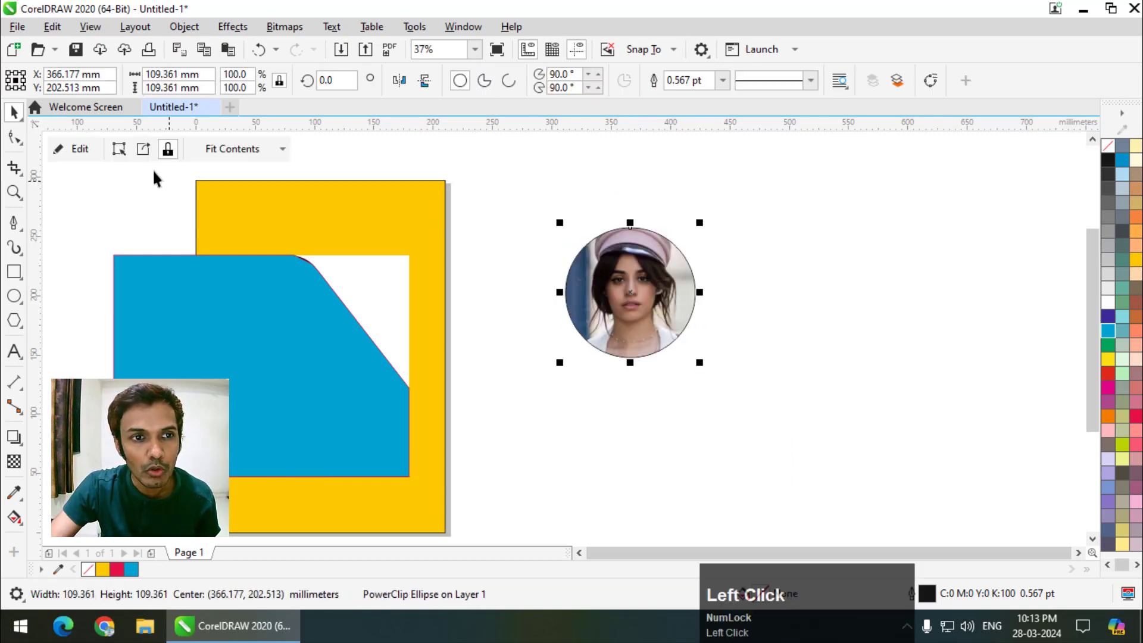
Select the circle's PowerClip contents and resize the cap photo to about 198 mm wide, keeping the face within the circle
{"action": "left_click", "coordinate": [121, 150]}
{"action": "left_click_drag", "start_coordinate": [741, 374], "coordinate": [821, 429]}
{"action": "left_click_drag", "start_coordinate": [661, 305], "coordinate": [624, 278]}
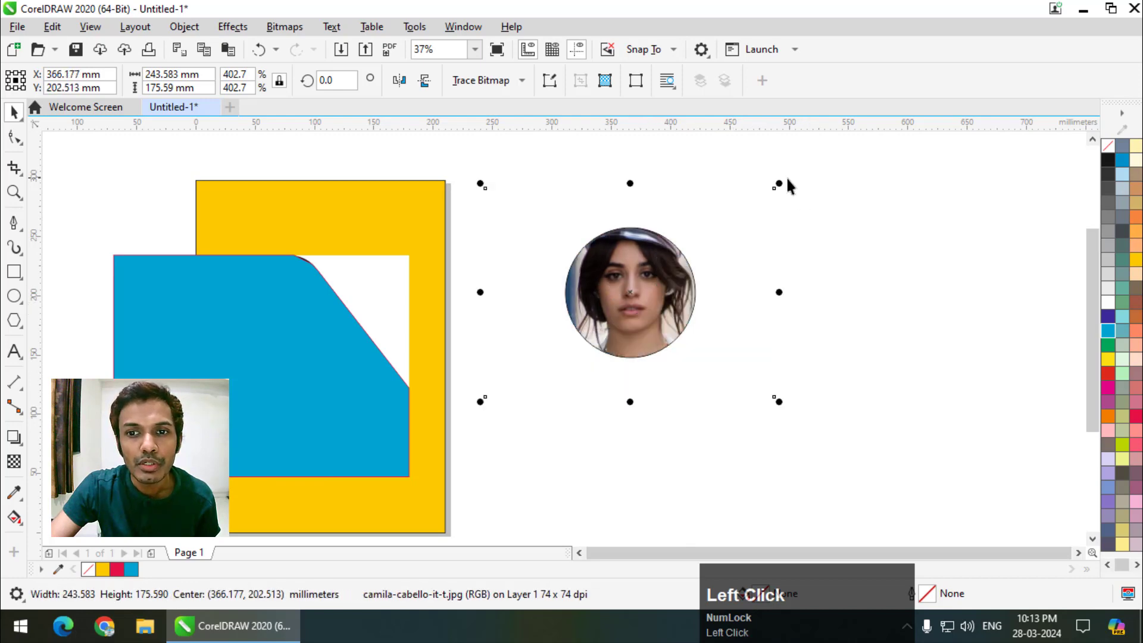
{"action": "left_click_drag", "start_coordinate": [777, 187], "coordinate": [722, 222]}
{"action": "left_click_drag", "start_coordinate": [666, 302], "coordinate": [677, 291]}
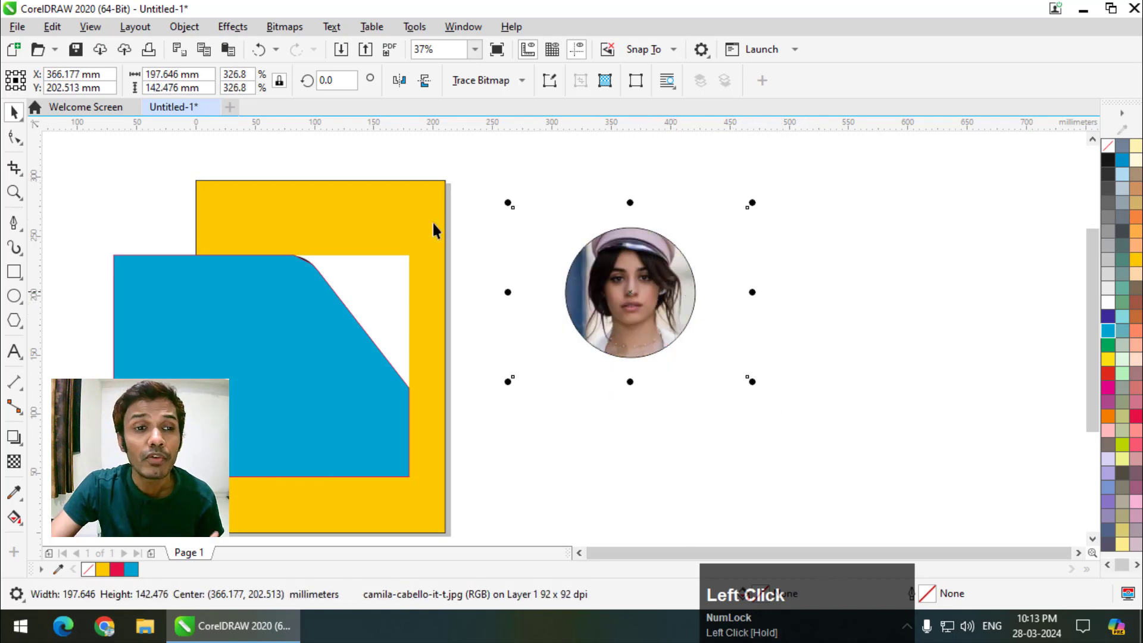
Open the circle's PowerClip contents in edit mode to view the whole photo, and finish editing
{"action": "left_click", "coordinate": [613, 287]}
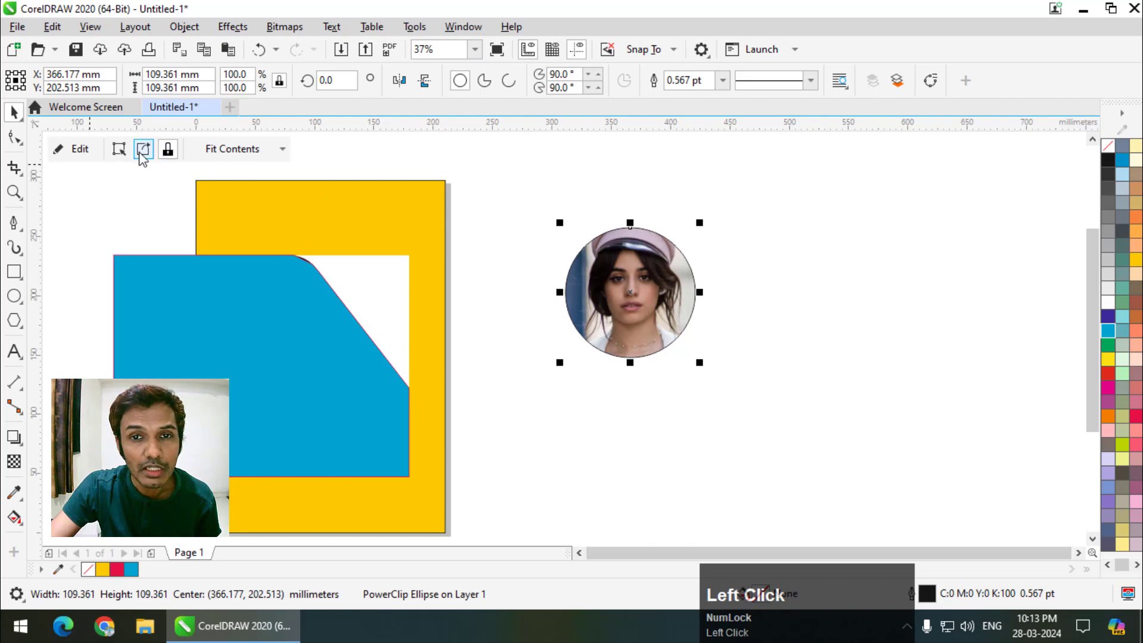
{"action": "left_click", "coordinate": [87, 150]}
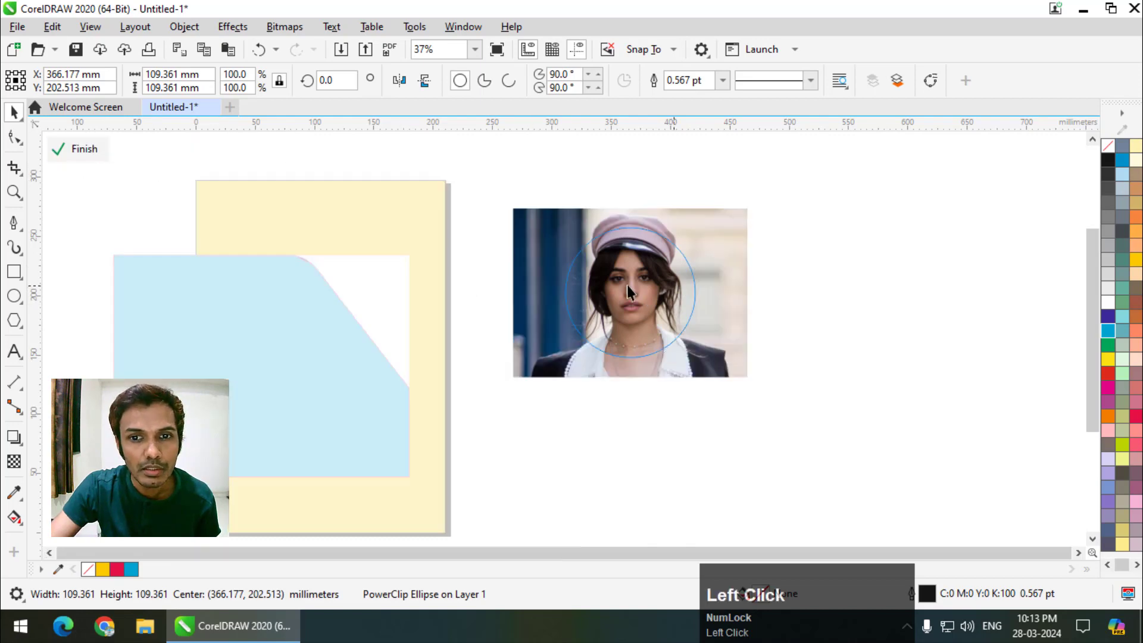
{"action": "left_click", "coordinate": [84, 150]}
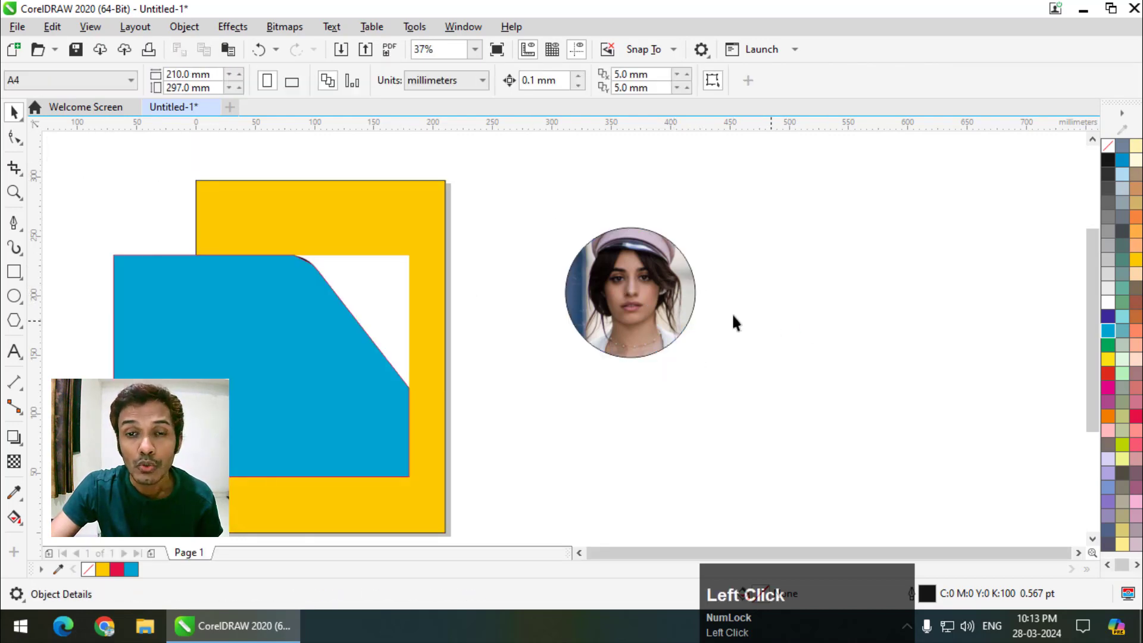
Try moving the curled photo that lies behind the cyan shape and undo the move
{"action": "scroll", "coordinate": [804, 234], "scroll_direction": "down", "scroll_amount": 2}
{"action": "scroll", "coordinate": [565, 273], "scroll_direction": "up", "scroll_amount": 2}
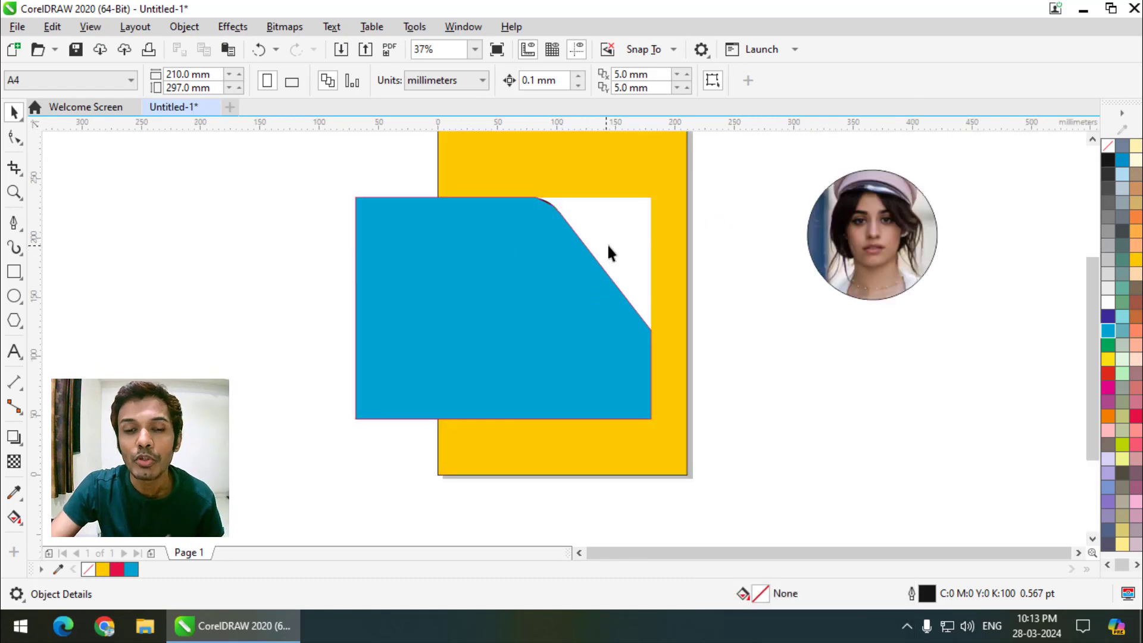
{"action": "left_click", "coordinate": [767, 223]}
{"action": "left_click_drag", "start_coordinate": [680, 215], "coordinate": [682, 215]}
{"action": "key", "text": "ctrl+z"}
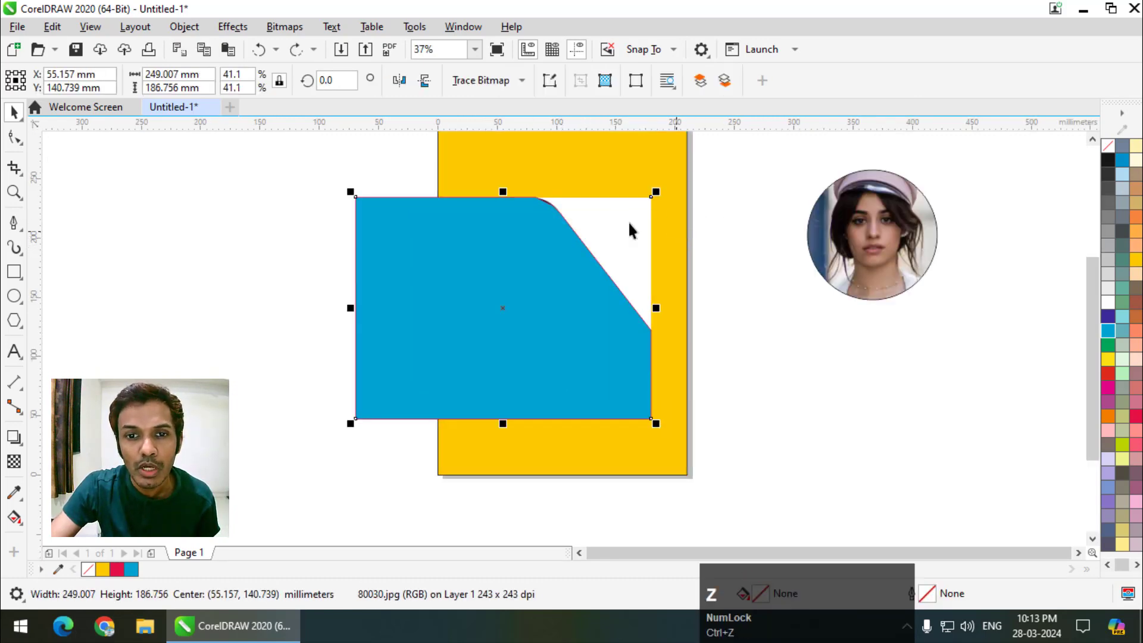
PowerClip the curled photo inside the cyan traced shape and select the resulting clipped object
{"action": "right_click", "coordinate": [615, 222]}
{"action": "left_click", "coordinate": [685, 355]}
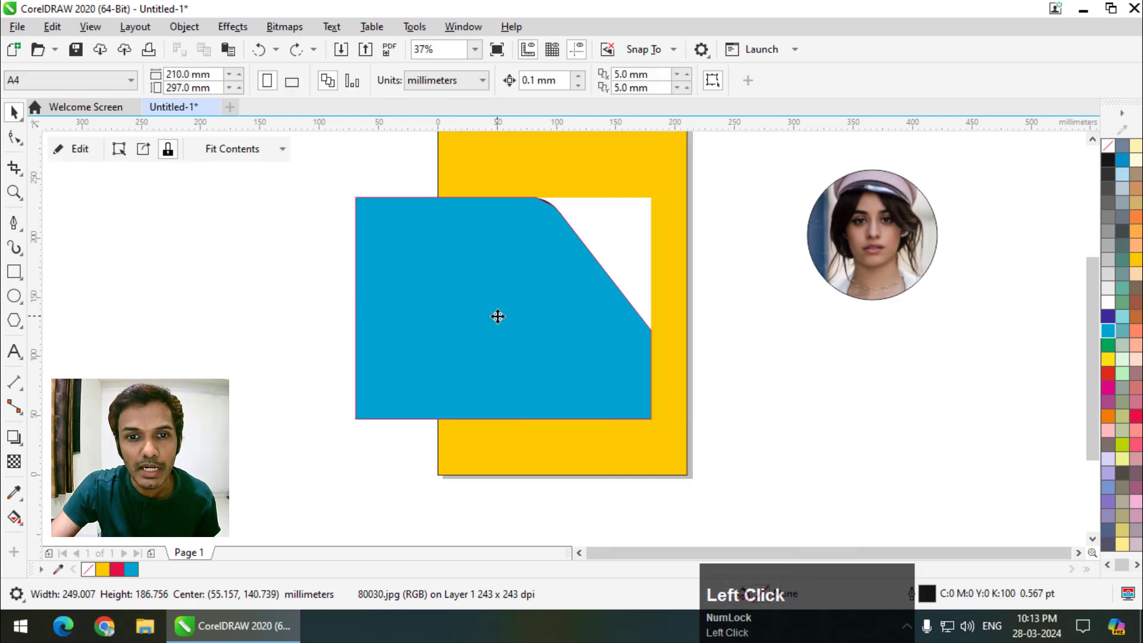
{"action": "left_click", "coordinate": [497, 316]}
{"action": "scroll", "coordinate": [495, 237], "scroll_direction": "up", "scroll_amount": 2}
{"action": "left_click", "coordinate": [505, 244]}
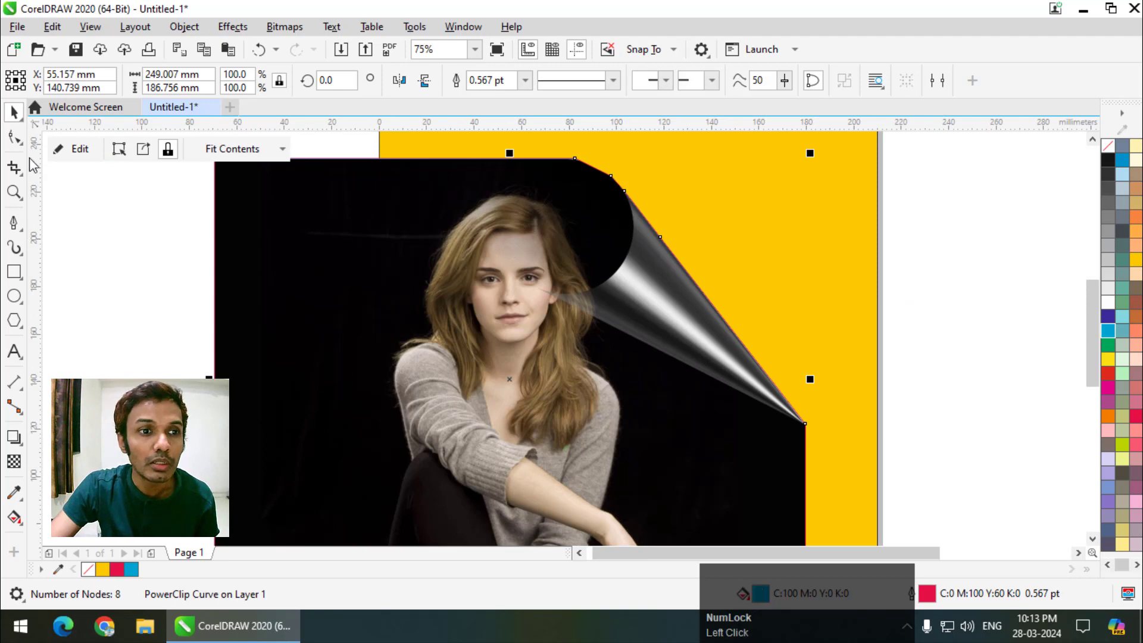
Open the traced shape's PowerClip contents in edit mode, check the full curled photo inside, and finish editing
{"action": "scroll", "coordinate": [343, 236], "scroll_direction": "down", "scroll_amount": 2}
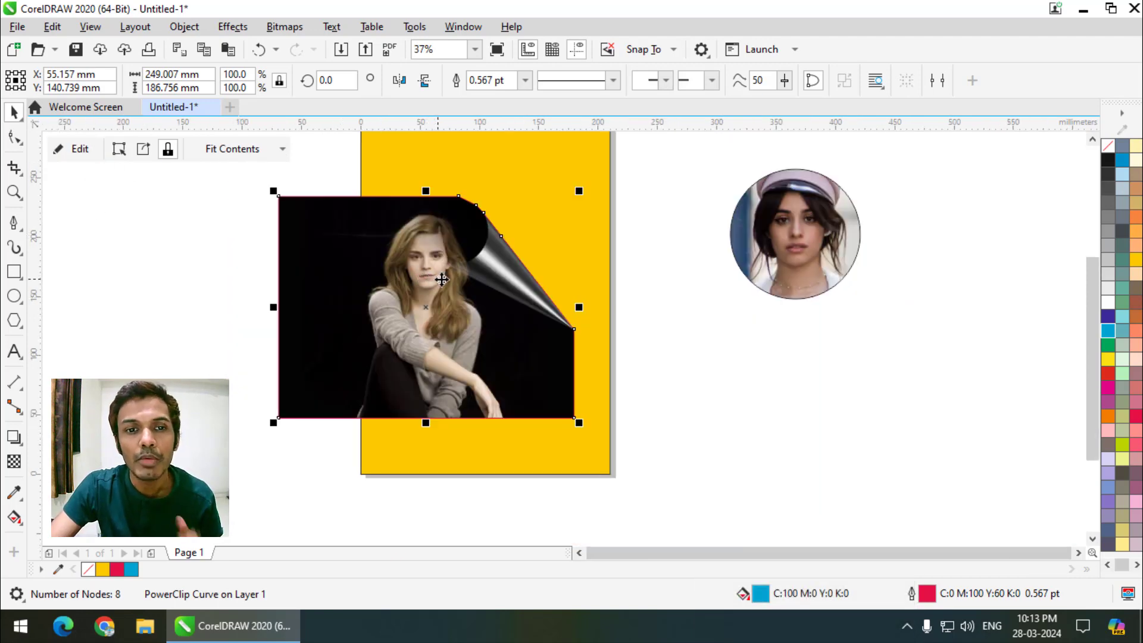
{"action": "left_click", "coordinate": [81, 150]}
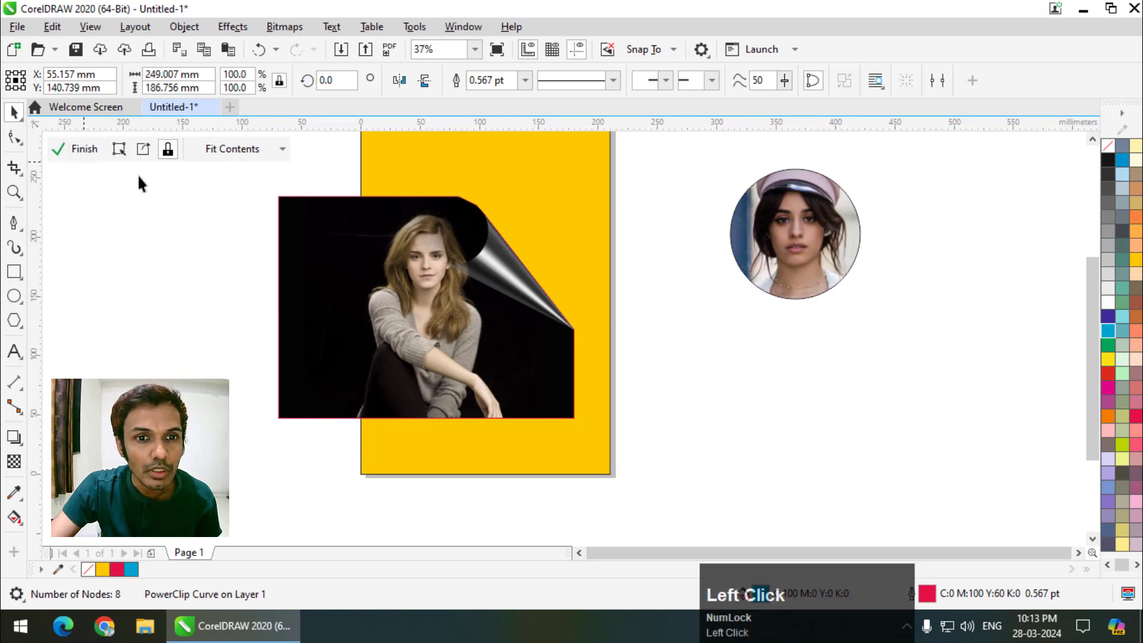
{"action": "left_click", "coordinate": [459, 301]}
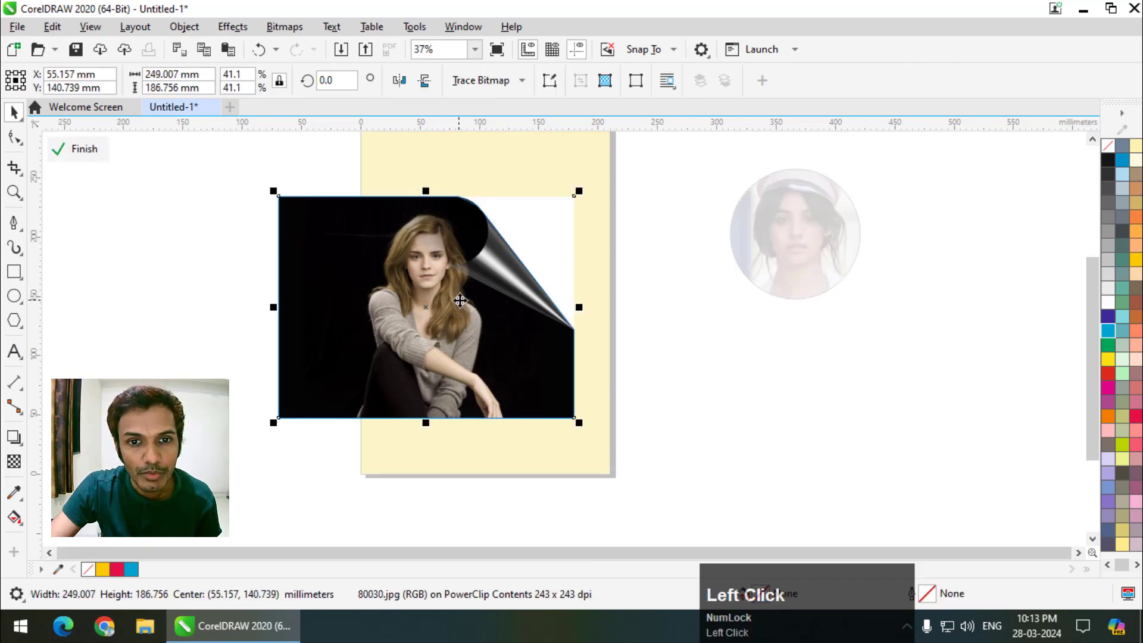
{"action": "left_click", "coordinate": [83, 151]}
Select all nodes of the traced clipping shape with the Shape tool and convert its line segments to curves
{"action": "left_click", "coordinate": [18, 143]}
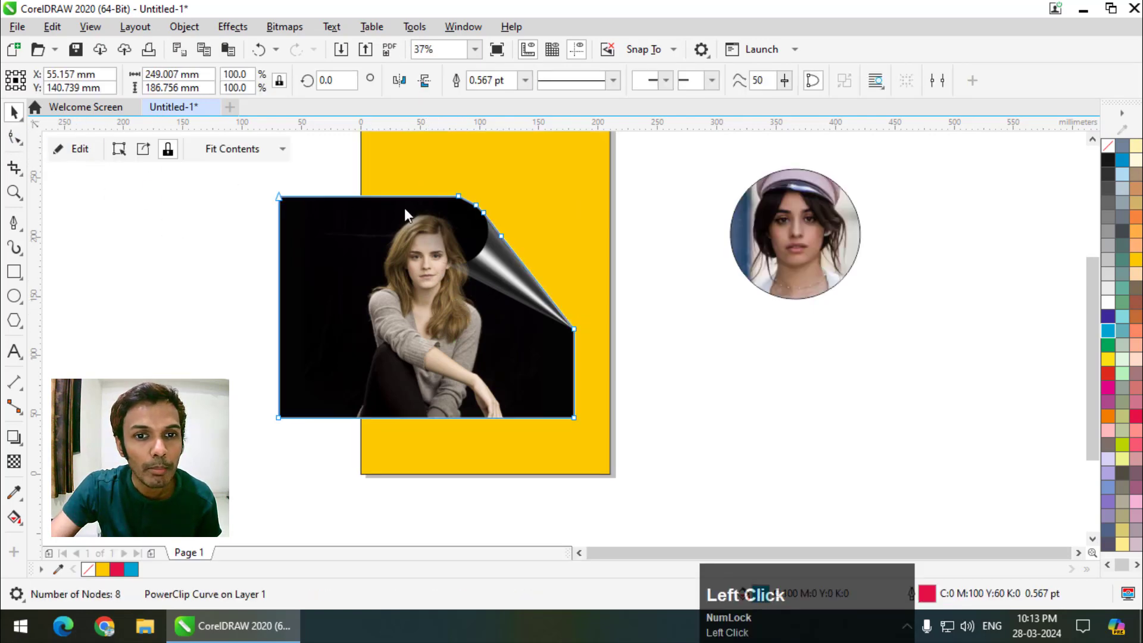
{"action": "scroll", "coordinate": [417, 202], "scroll_direction": "up", "scroll_amount": 7}
{"action": "scroll", "coordinate": [576, 252], "scroll_direction": "down", "scroll_amount": 5}
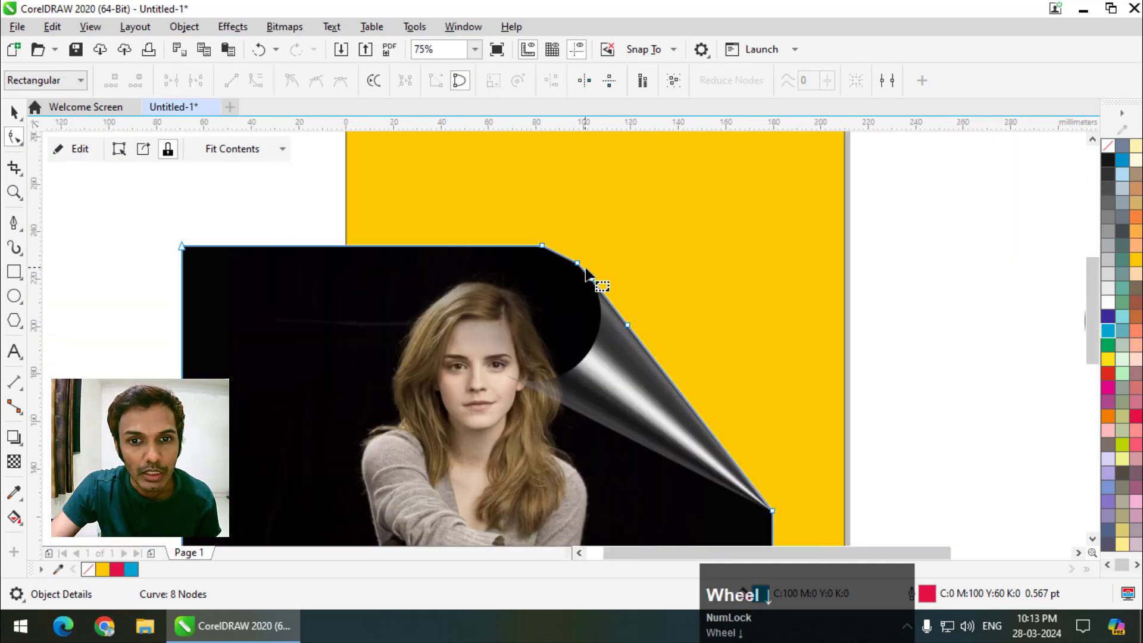
{"action": "scroll", "coordinate": [565, 273], "scroll_direction": "down", "scroll_amount": 3}
{"action": "left_click_drag", "start_coordinate": [331, 212], "coordinate": [685, 500]}
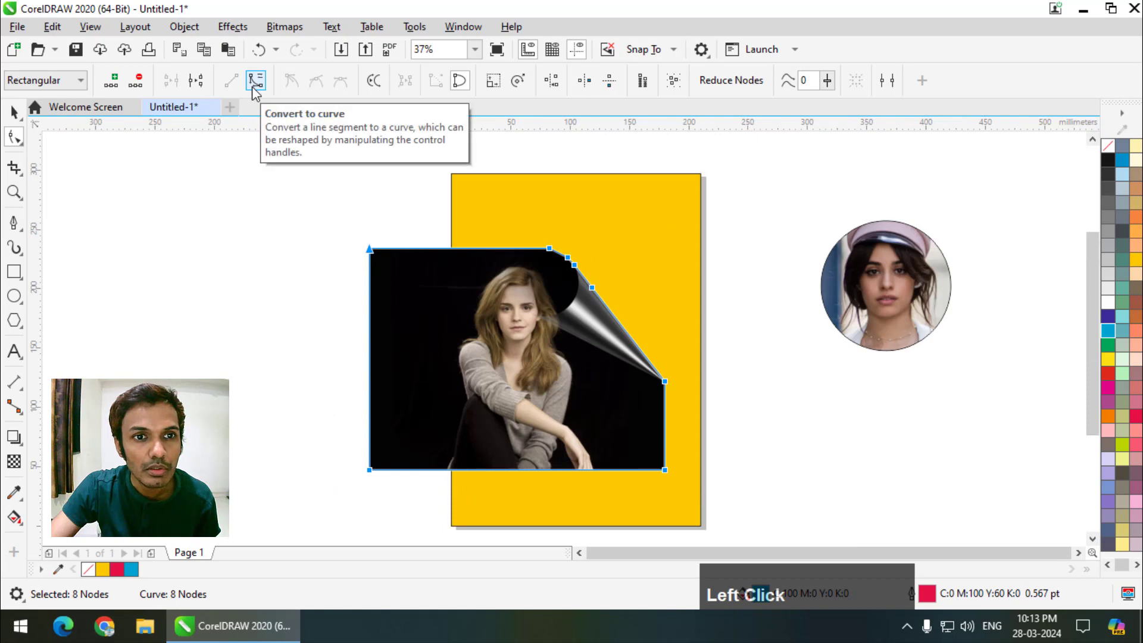
Bend the clipping outline's first shoulder segment outward and fine-tune it to follow the curl's rounded black edge without a white gap
{"action": "scroll", "coordinate": [565, 261], "scroll_direction": "up", "scroll_amount": 6}
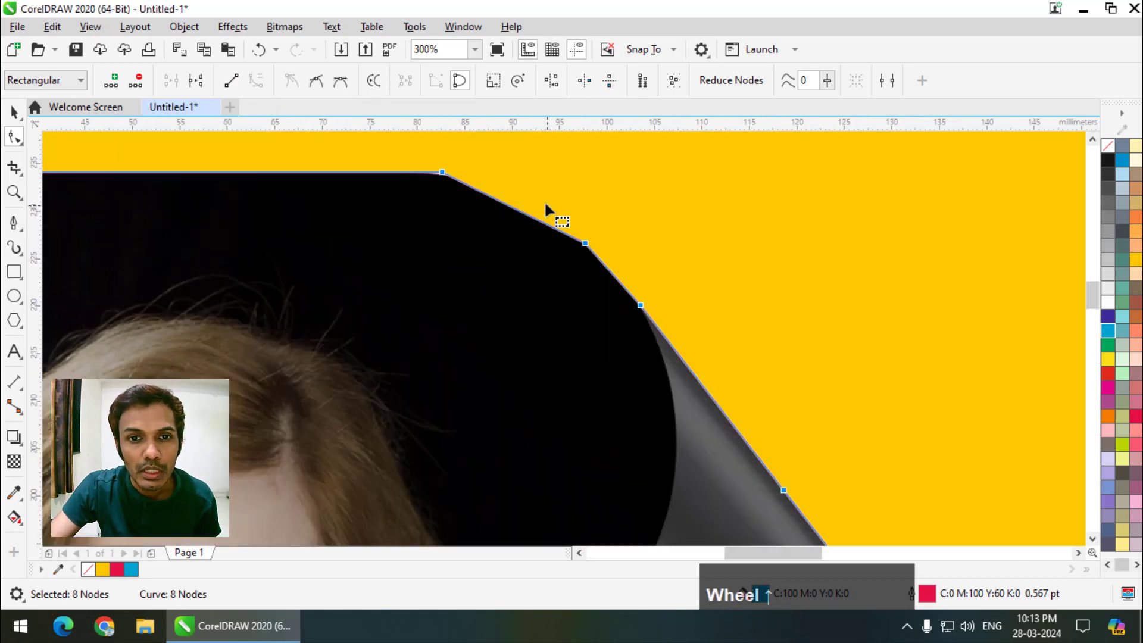
{"action": "scroll", "coordinate": [566, 255], "scroll_direction": "down", "scroll_amount": 1}
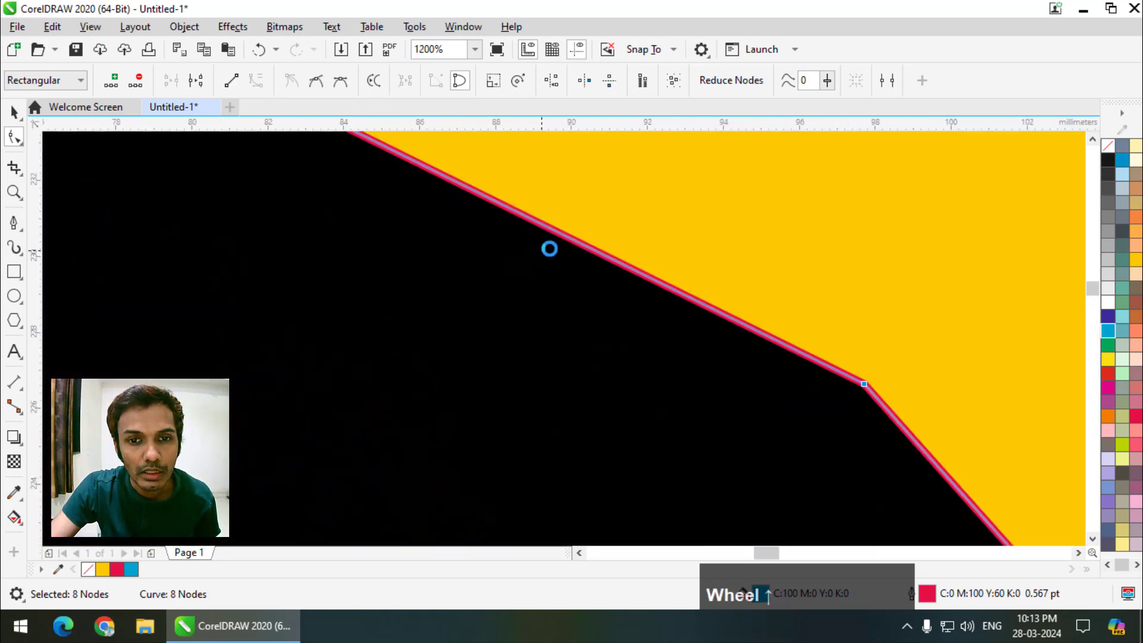
{"action": "left_click_drag", "start_coordinate": [561, 247], "coordinate": [637, 170]}
{"action": "scroll", "coordinate": [566, 241], "scroll_direction": "up", "scroll_amount": 2}
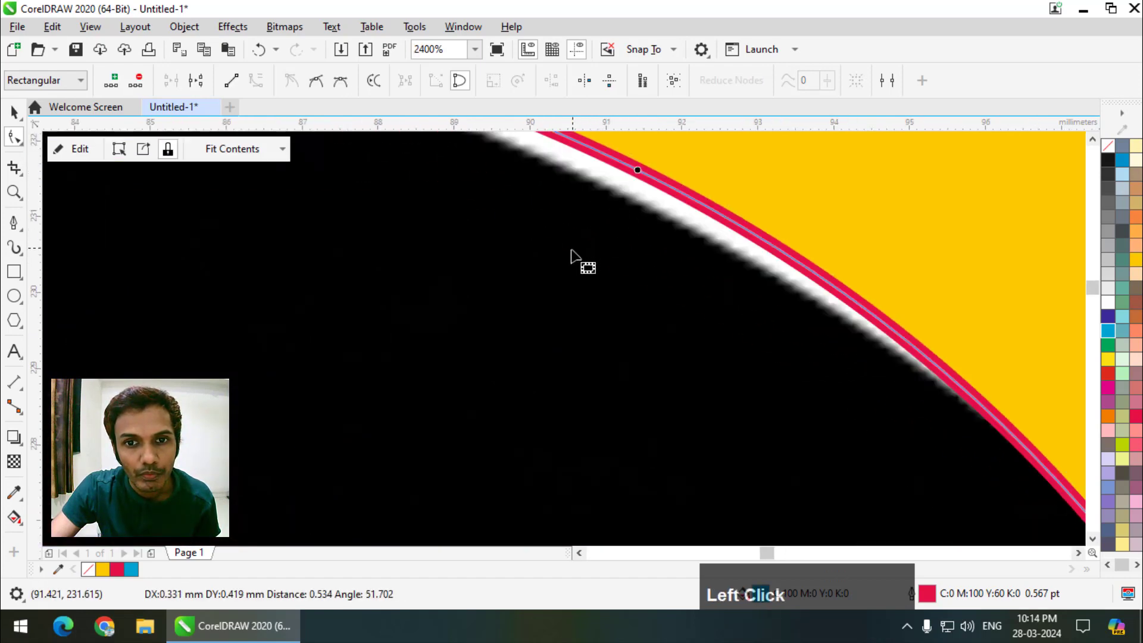
{"action": "scroll", "coordinate": [571, 250], "scroll_direction": "down", "scroll_amount": 1}
{"action": "scroll", "coordinate": [607, 197], "scroll_direction": "up", "scroll_amount": 2}
{"action": "left_click_drag", "start_coordinate": [582, 235], "coordinate": [566, 304]}
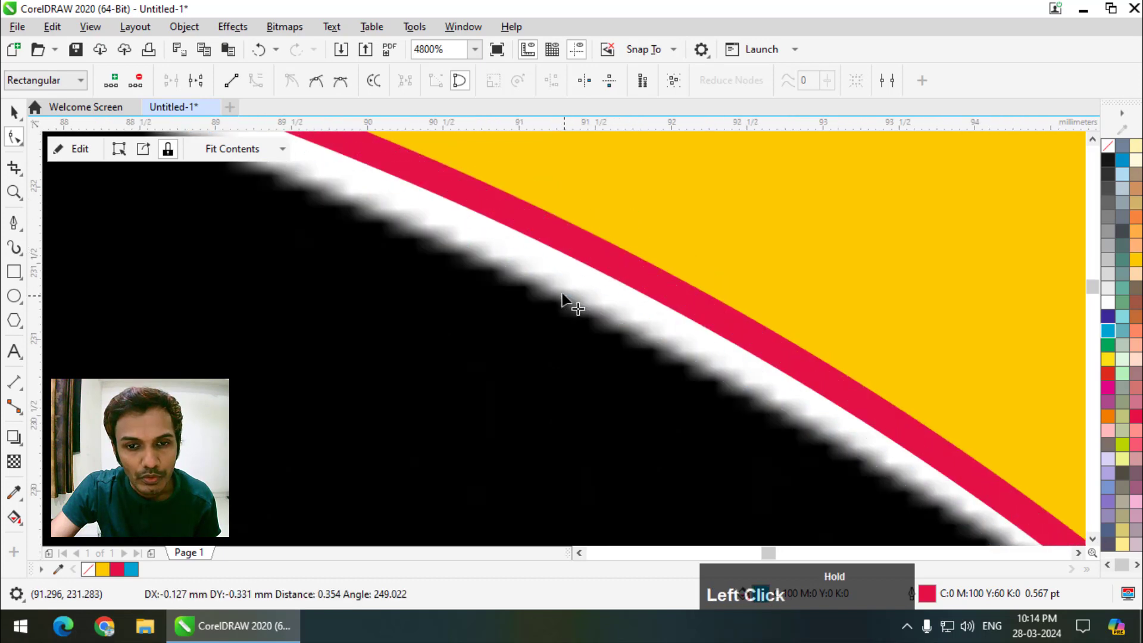
{"action": "scroll", "coordinate": [577, 238], "scroll_direction": "down", "scroll_amount": 4}
{"action": "scroll", "coordinate": [629, 280], "scroll_direction": "up", "scroll_amount": 1}
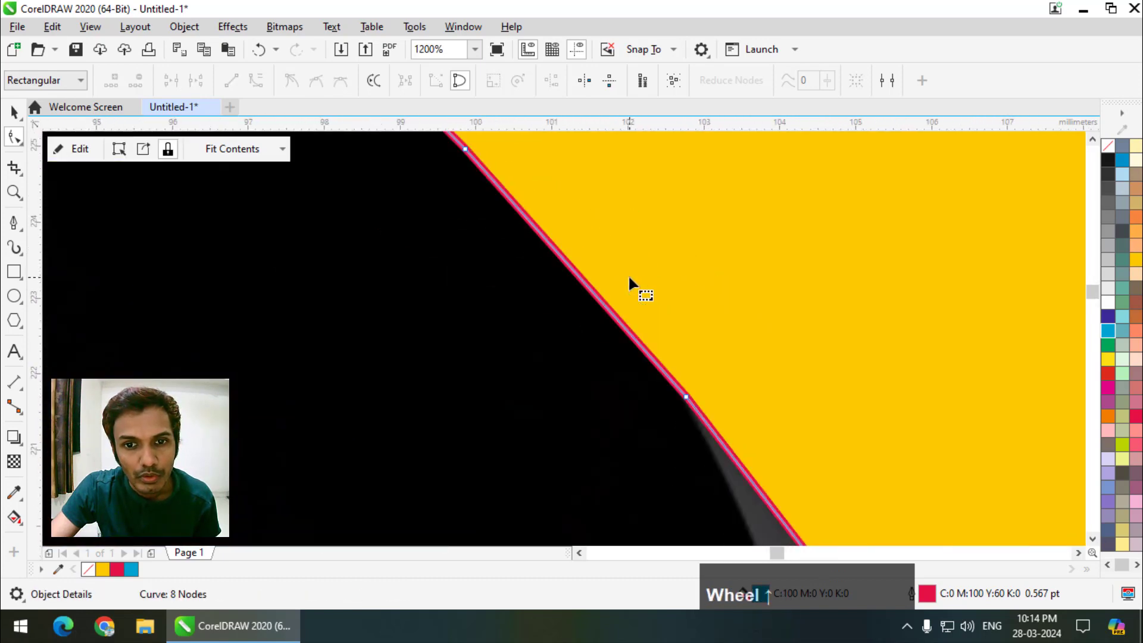
{"action": "scroll", "coordinate": [629, 271], "scroll_direction": "down", "scroll_amount": 1}
{"action": "scroll", "coordinate": [646, 273], "scroll_direction": "down", "scroll_amount": 5}
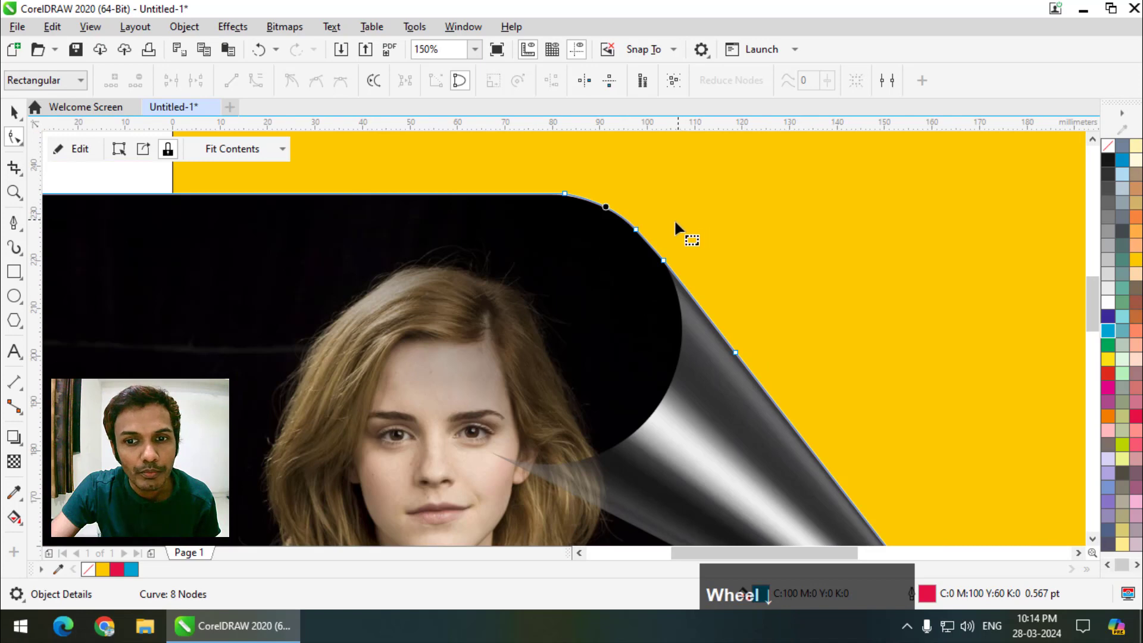
Check the clipping outline along the curl's diagonal edge, select the clipped photo and remove its outline
{"action": "scroll", "coordinate": [697, 277], "scroll_direction": "up", "scroll_amount": 1}
{"action": "scroll", "coordinate": [707, 295], "scroll_direction": "up", "scroll_amount": 5}
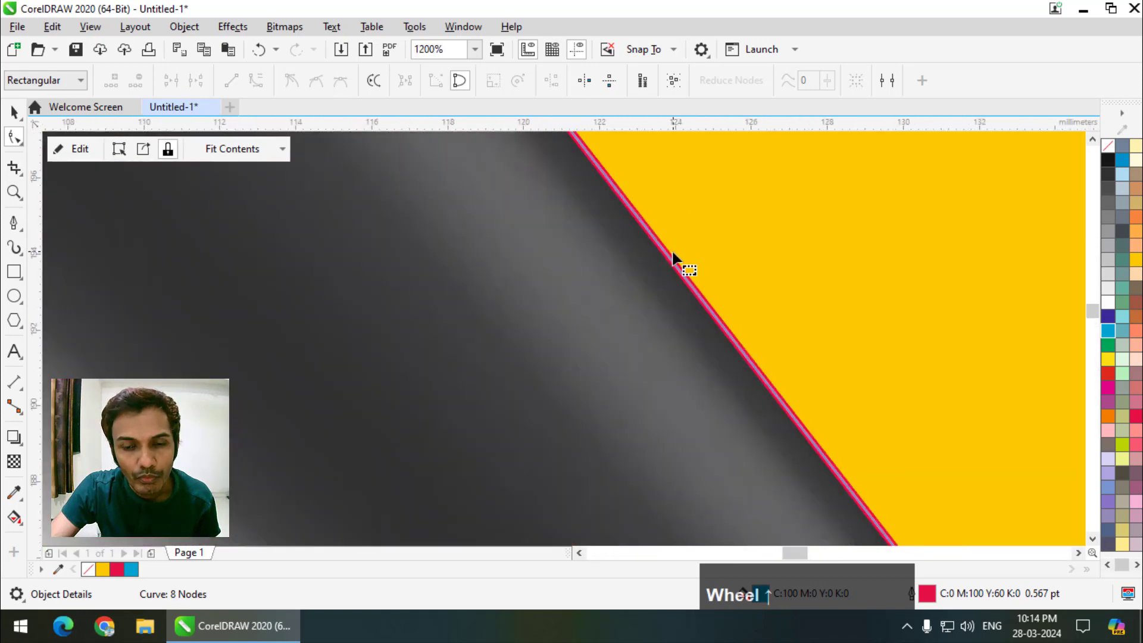
{"action": "scroll", "coordinate": [673, 256], "scroll_direction": "down", "scroll_amount": 5}
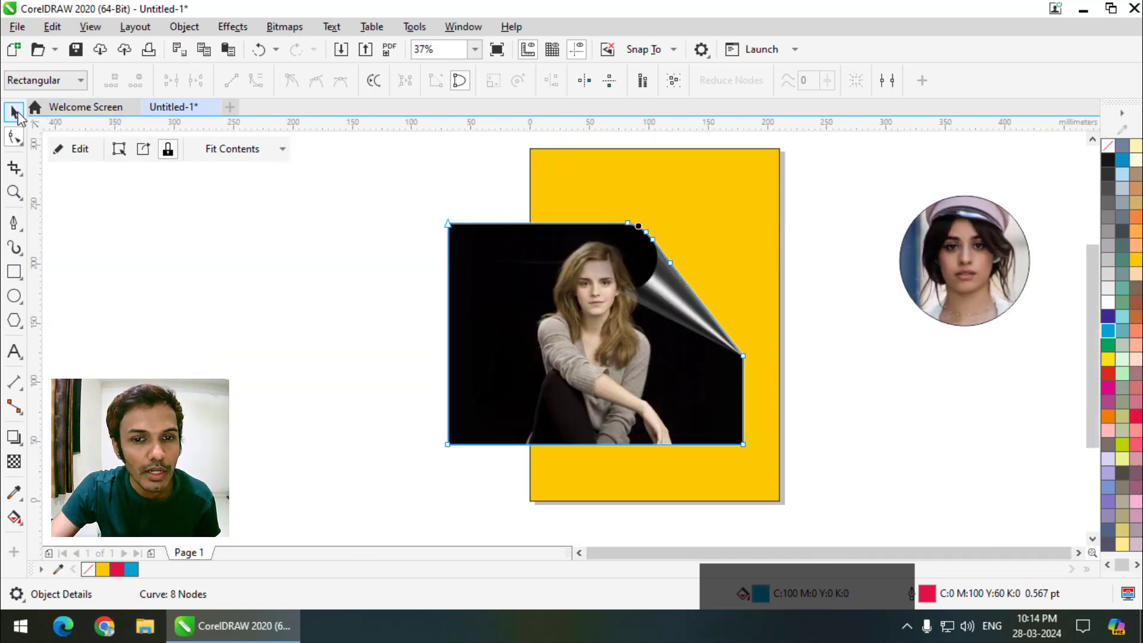
{"action": "left_click", "coordinate": [15, 112]}
{"action": "left_click", "coordinate": [525, 80]}
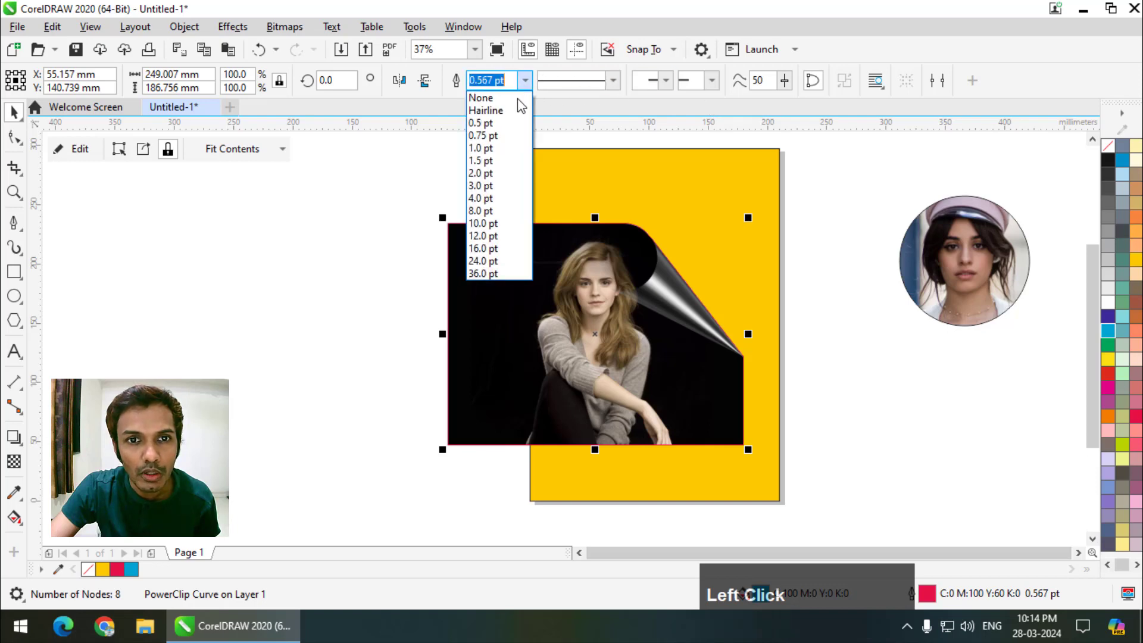
{"action": "left_click", "coordinate": [659, 7]}
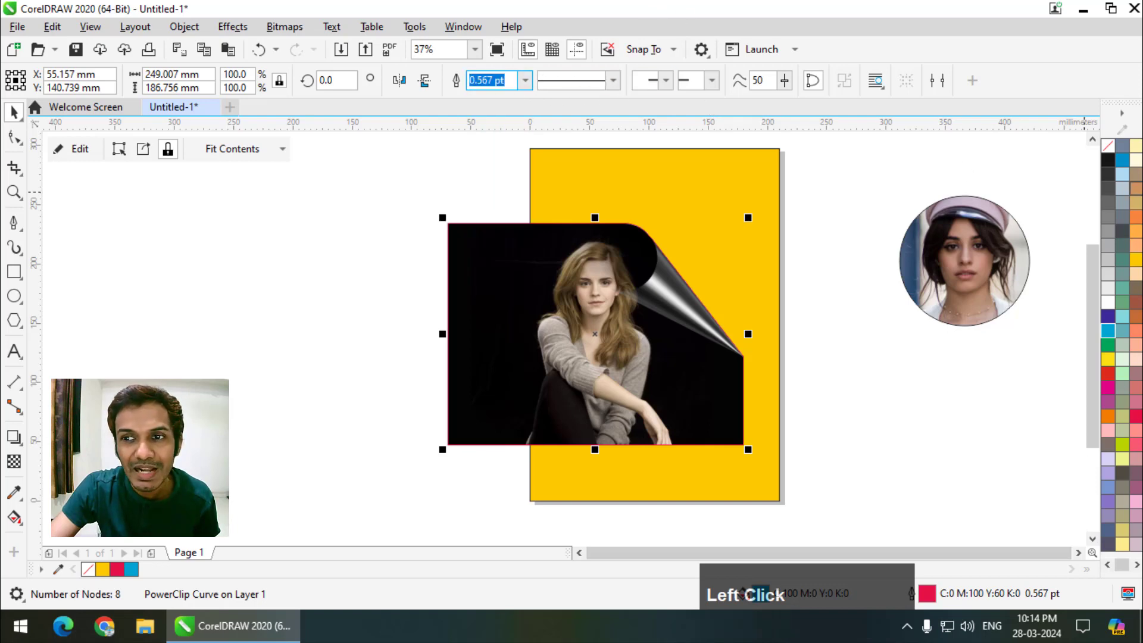
{"action": "right_click", "coordinate": [1105, 149]}
{"action": "scroll", "coordinate": [673, 272], "scroll_direction": "up", "scroll_amount": 2}
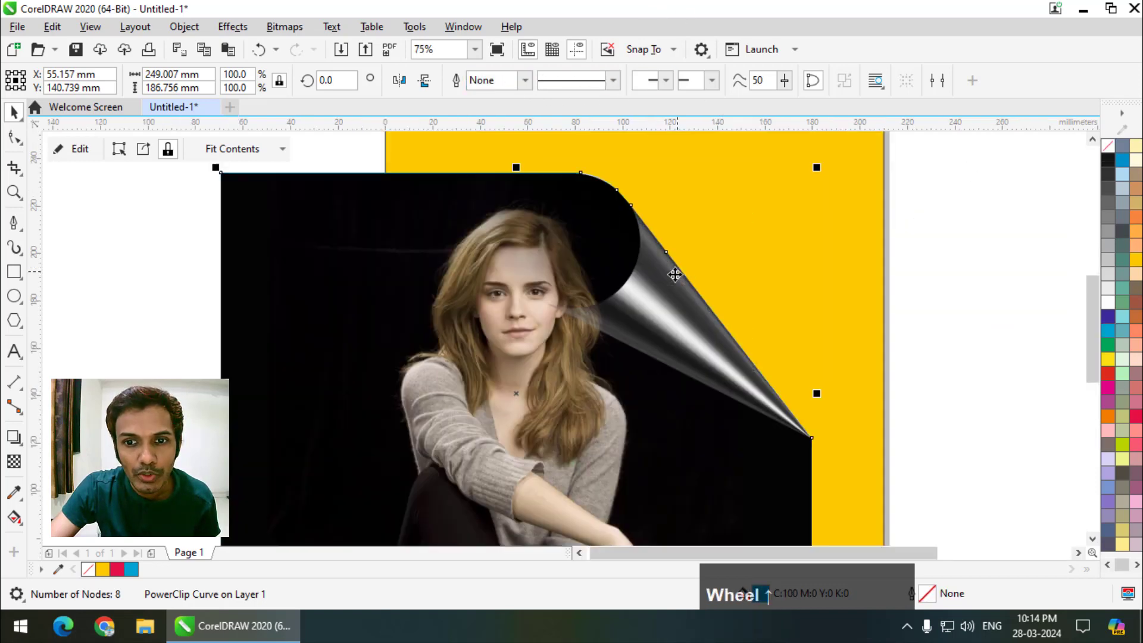
Scale the clipped photo down proportionally to about 146 × 109 mm, place it on the yellow page and check the curl's edge
{"action": "left_click_drag", "start_coordinate": [586, 340], "coordinate": [612, 340]}
{"action": "scroll", "coordinate": [607, 340], "scroll_direction": "down", "scroll_amount": 4}
{"action": "left_click_drag", "start_coordinate": [673, 250], "coordinate": [591, 294]}
{"action": "scroll", "coordinate": [591, 294], "scroll_direction": "up", "scroll_amount": 2}
{"action": "left_click_drag", "start_coordinate": [613, 413], "coordinate": [630, 378]}
{"action": "scroll", "coordinate": [645, 290], "scroll_direction": "up", "scroll_amount": 6}
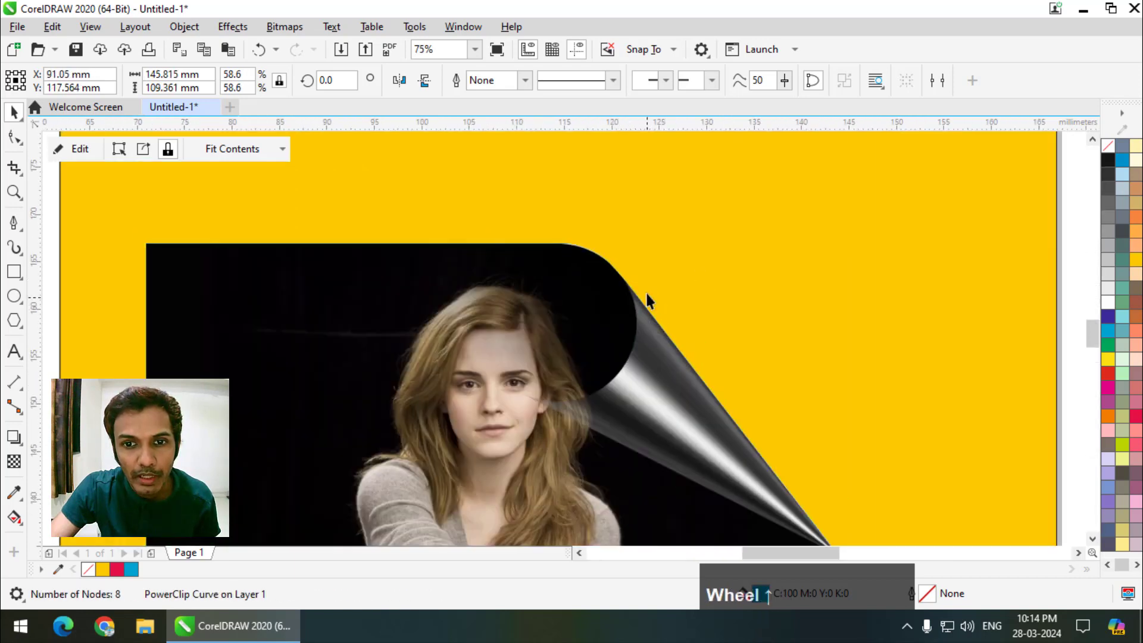
{"action": "scroll", "coordinate": [624, 258], "scroll_direction": "down", "scroll_amount": 6}
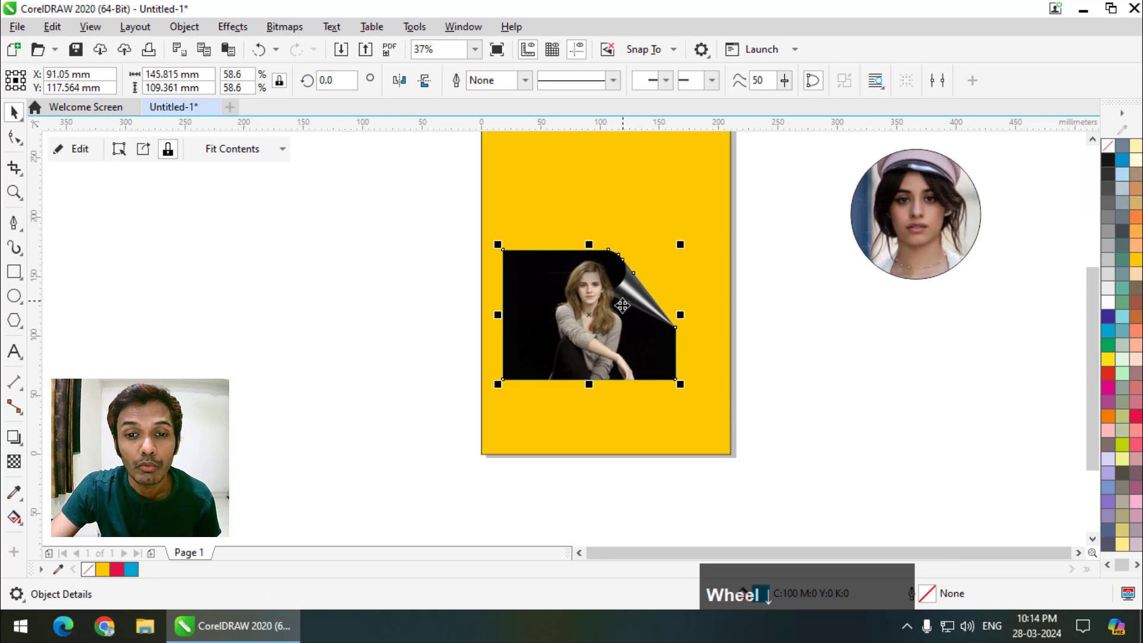
Enlarge the clipped photo proportionally to about 187 × 141 mm and place it horizontally centred on the page at about Y 111 mm
{"action": "left_click_drag", "start_coordinate": [679, 243], "coordinate": [730, 206]}
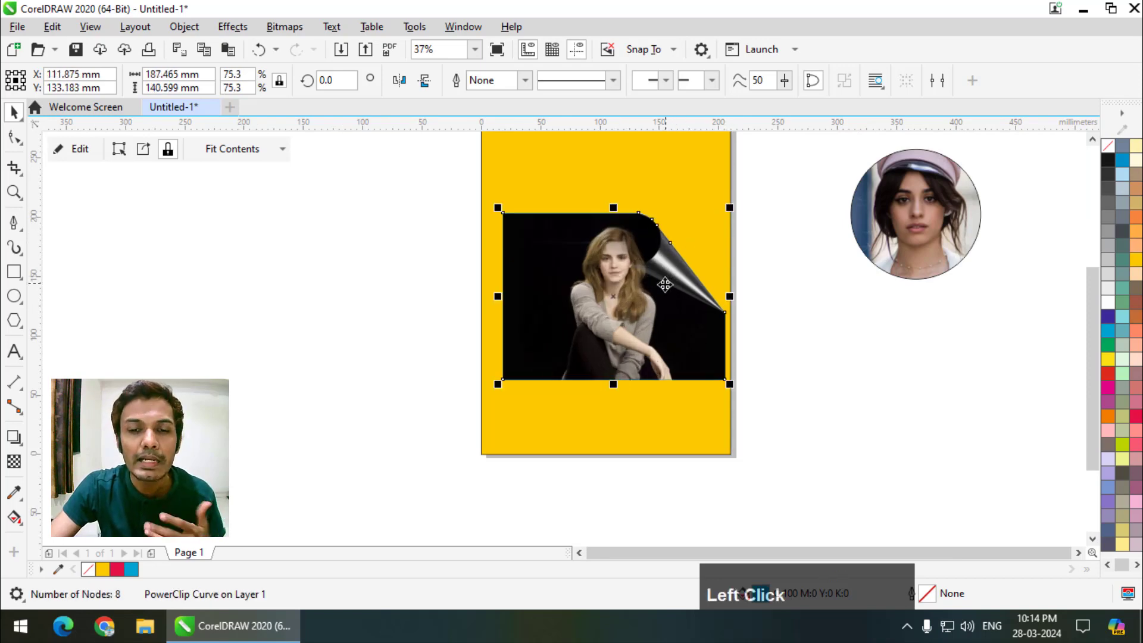
{"action": "left_click_drag", "start_coordinate": [663, 336], "coordinate": [668, 362]}
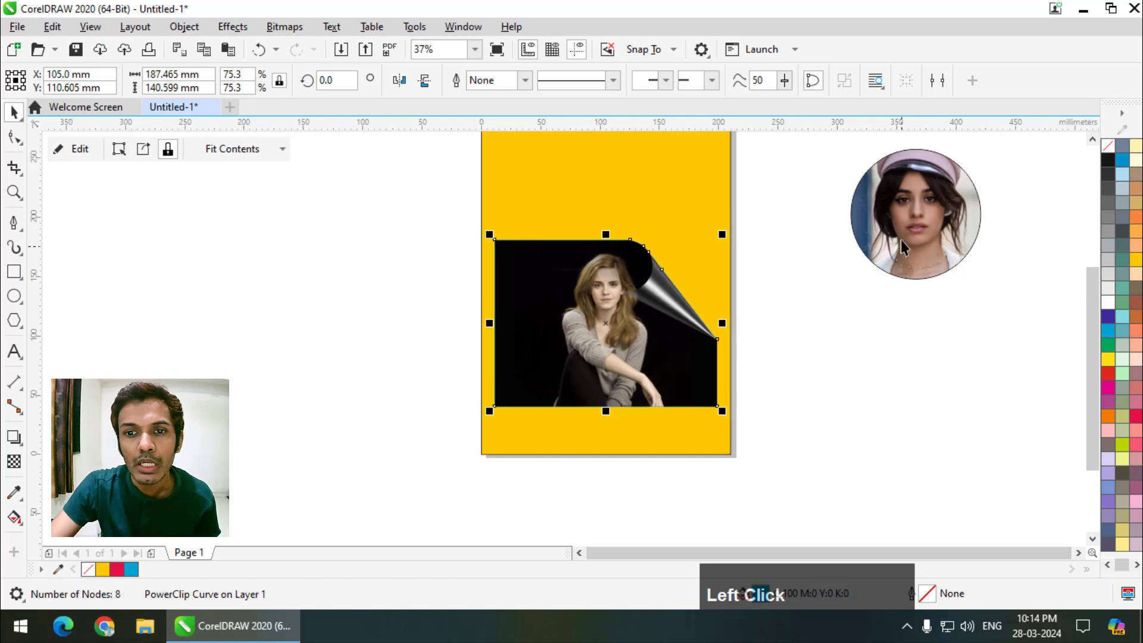
{"action": "scroll", "coordinate": [619, 351], "scroll_direction": "down", "scroll_amount": 3}
{"action": "scroll", "coordinate": [648, 327], "scroll_direction": "up", "scroll_amount": 3}
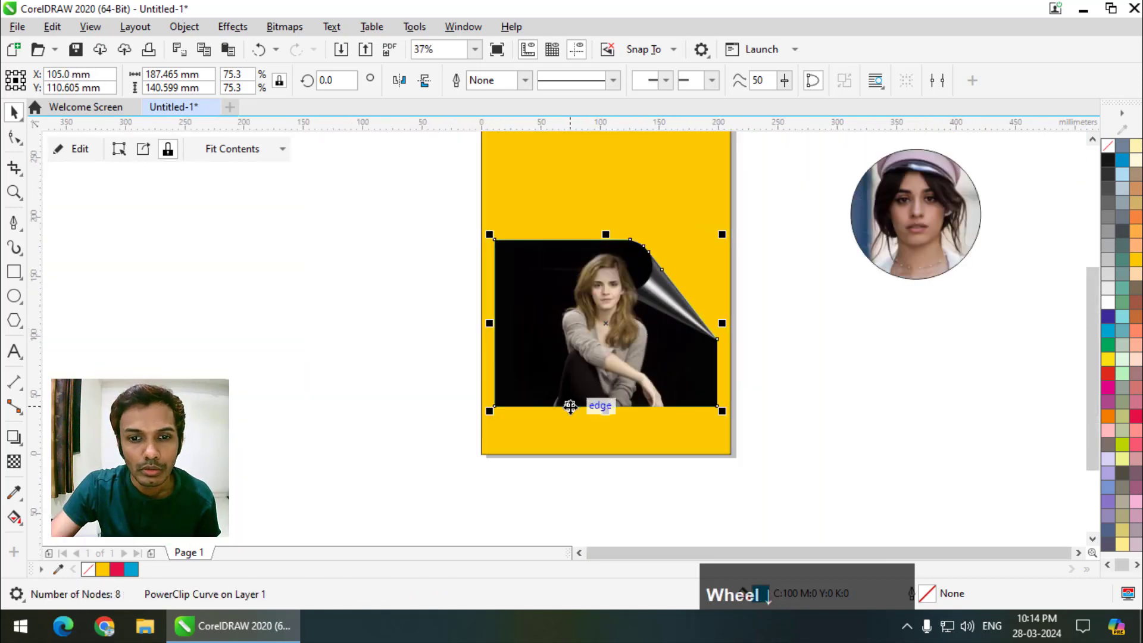
Trace the seated woman's silhouette with the Pen tool from the photo's lower edge up along the leg and arm past the shoulder, outlined in red
{"action": "scroll", "coordinate": [573, 400], "scroll_direction": "down", "scroll_amount": 3}
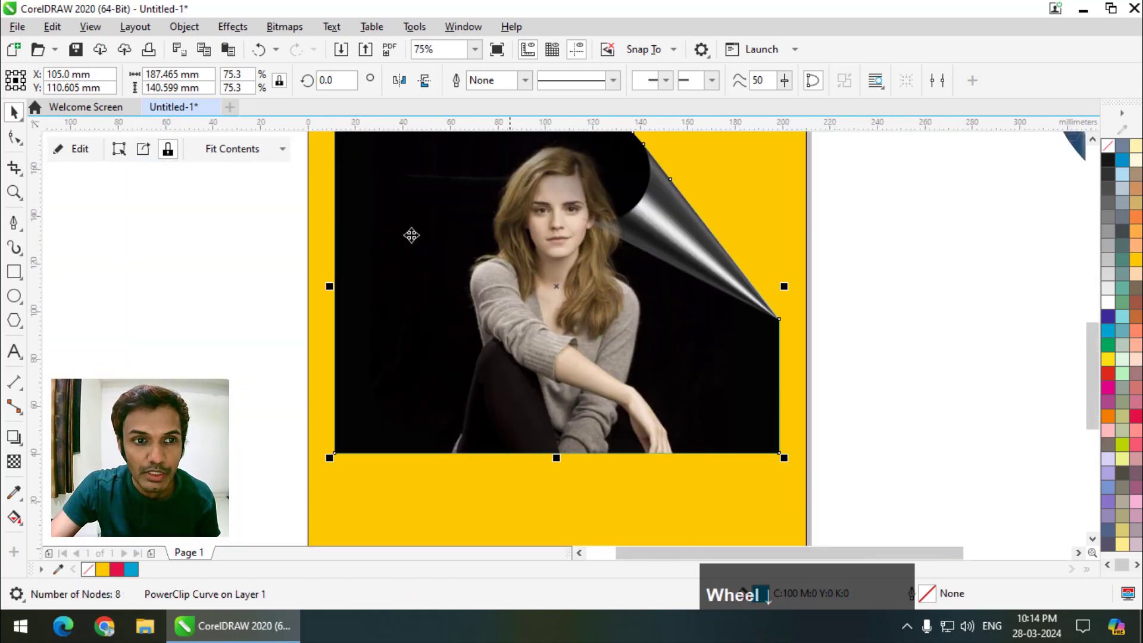
{"action": "left_click", "coordinate": [22, 221]}
{"action": "left_click", "coordinate": [456, 452]}
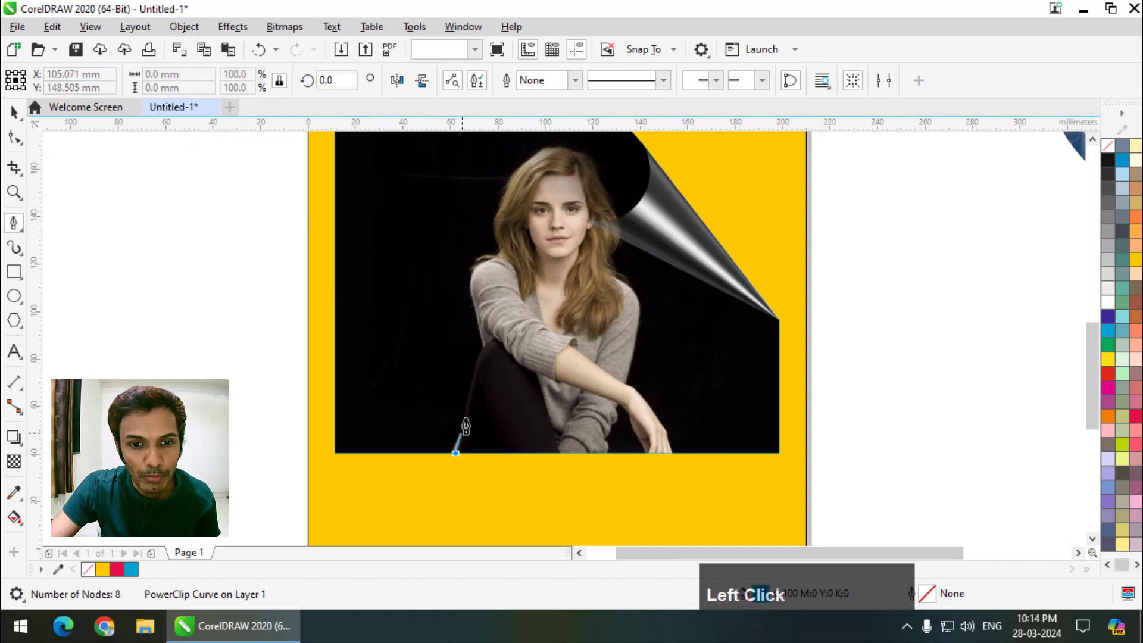
{"action": "left_click", "coordinate": [471, 391]}
{"action": "left_click", "coordinate": [476, 334]}
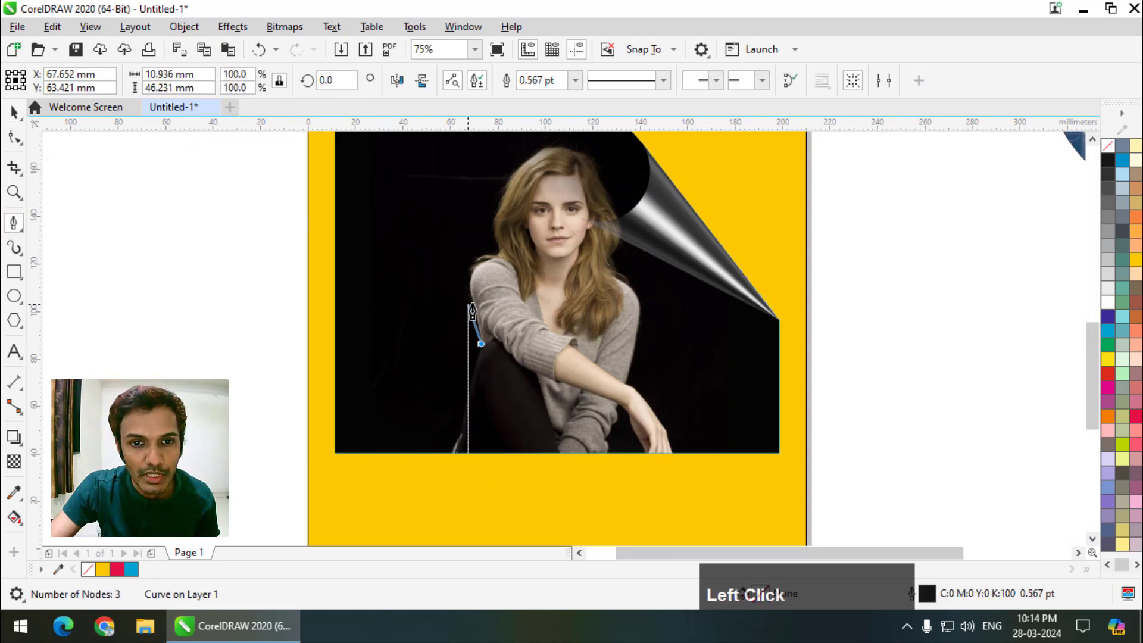
{"action": "left_click", "coordinate": [468, 296]}
{"action": "right_click", "coordinate": [1108, 375]}
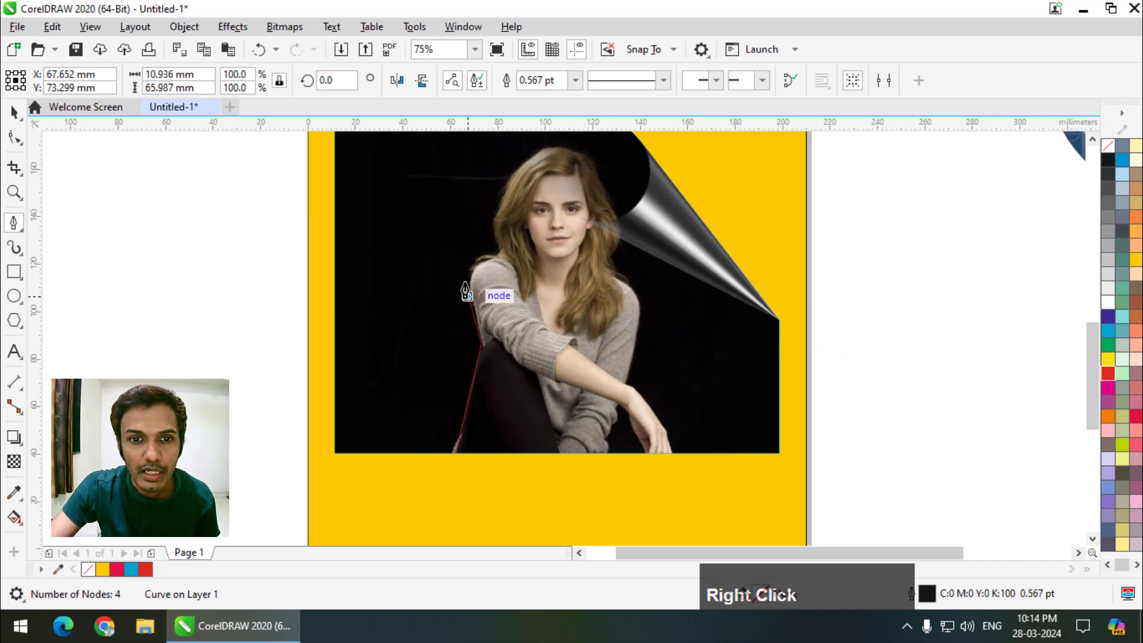
{"action": "left_click", "coordinate": [496, 246]}
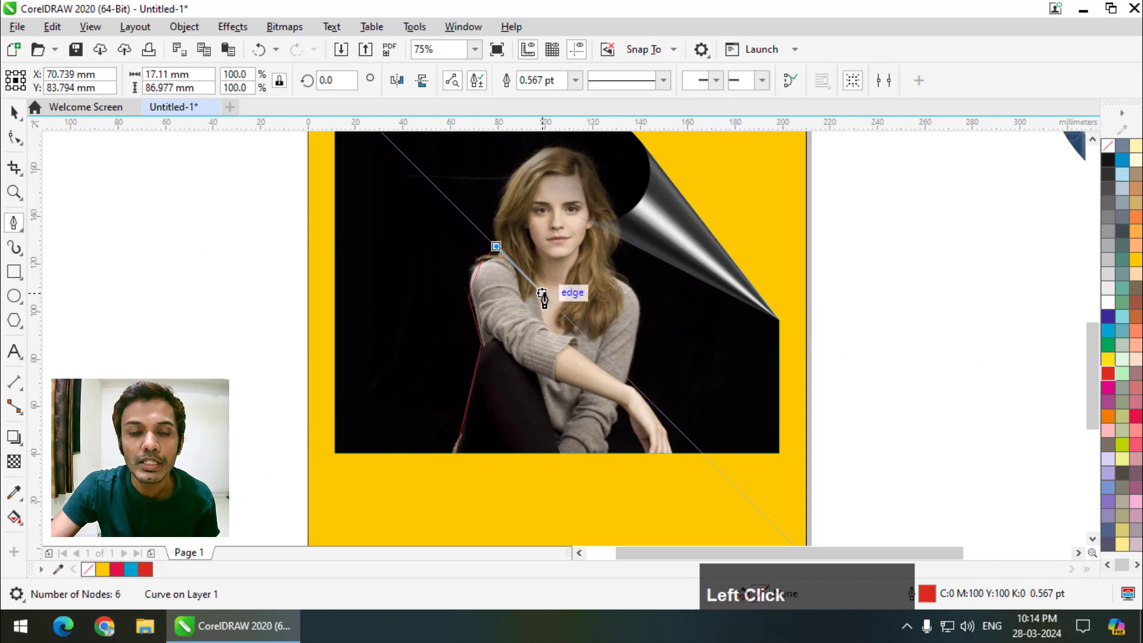
End the Pen tool path and delete the red partial tracing of the woman
{"action": "key", "text": "Escape"}
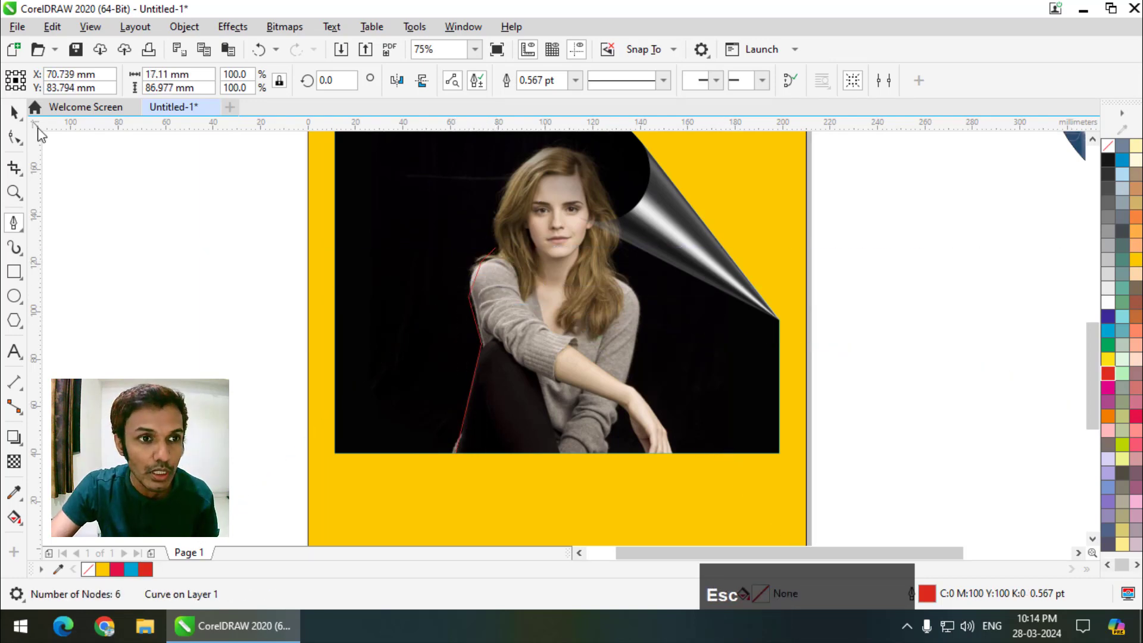
{"action": "left_click", "coordinate": [15, 111]}
{"action": "key", "text": "Delete"}
Move the clipped photo up the yellow page to about Y 132 mm, horizontally centred at X 105 mm, and leave it selected
{"action": "scroll", "coordinate": [462, 346], "scroll_direction": "down", "scroll_amount": 2}
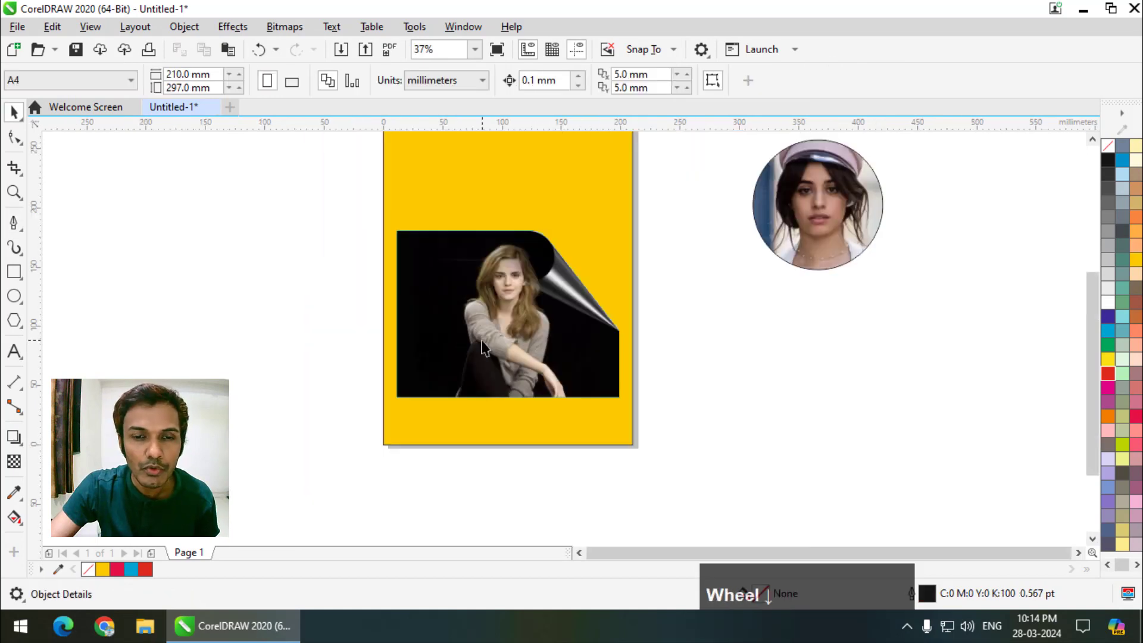
{"action": "scroll", "coordinate": [546, 229], "scroll_direction": "up", "scroll_amount": 2}
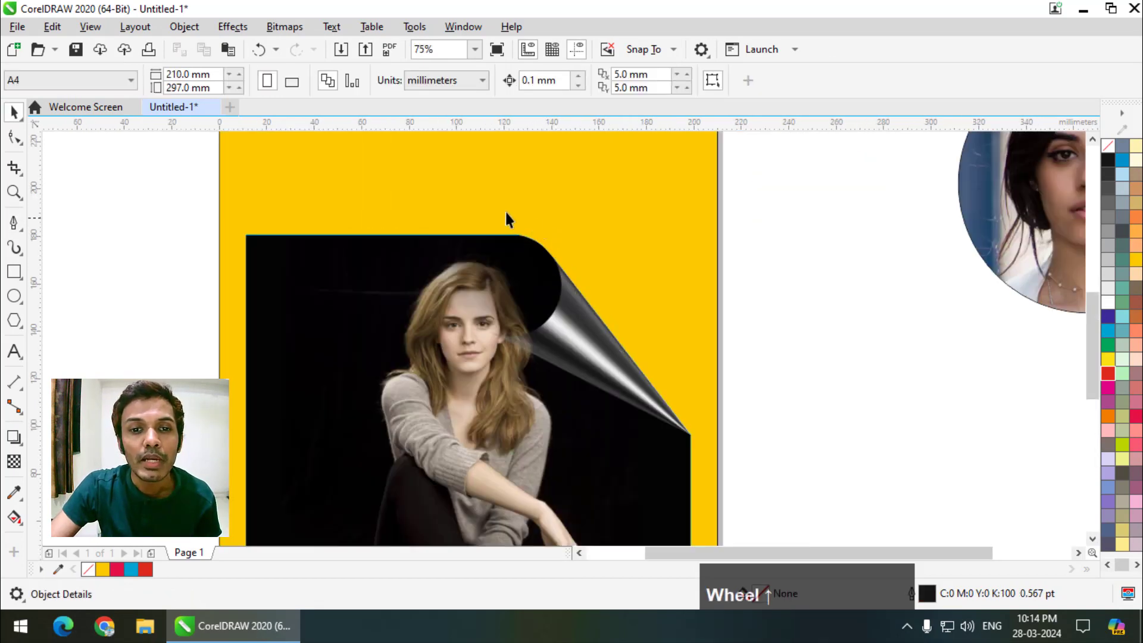
{"action": "scroll", "coordinate": [608, 309], "scroll_direction": "down", "scroll_amount": 2}
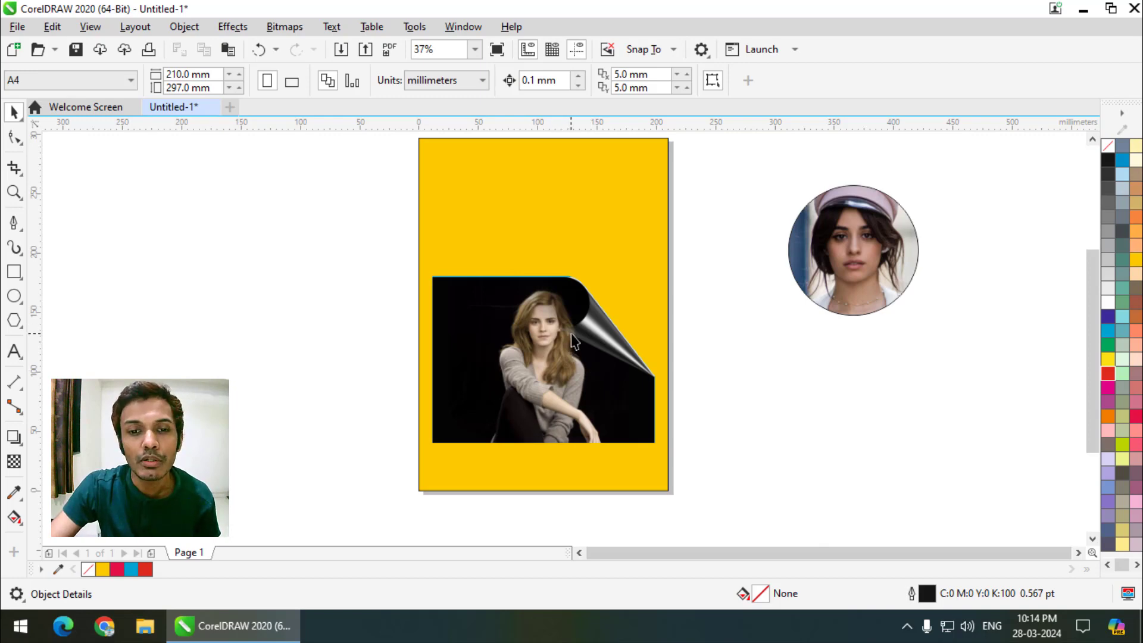
{"action": "left_click_drag", "start_coordinate": [575, 341], "coordinate": [581, 300]}
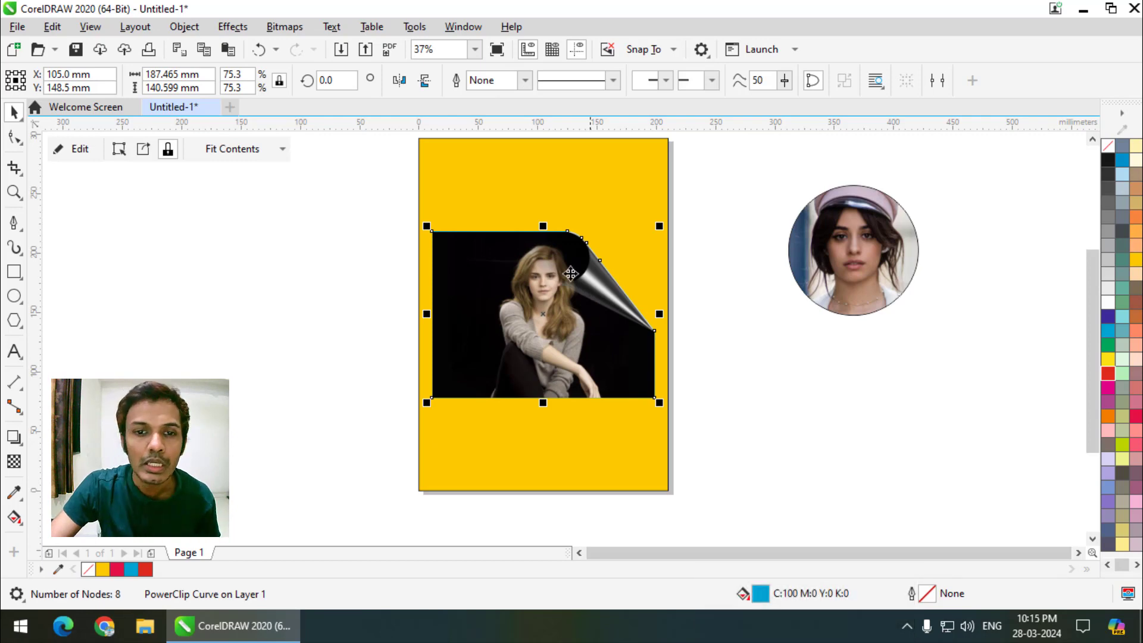
{"action": "scroll", "coordinate": [570, 274], "scroll_direction": "up", "scroll_amount": 2}
{"action": "scroll", "coordinate": [570, 273], "scroll_direction": "down", "scroll_amount": 2}
{"action": "left_click_drag", "start_coordinate": [593, 266], "coordinate": [592, 286]}
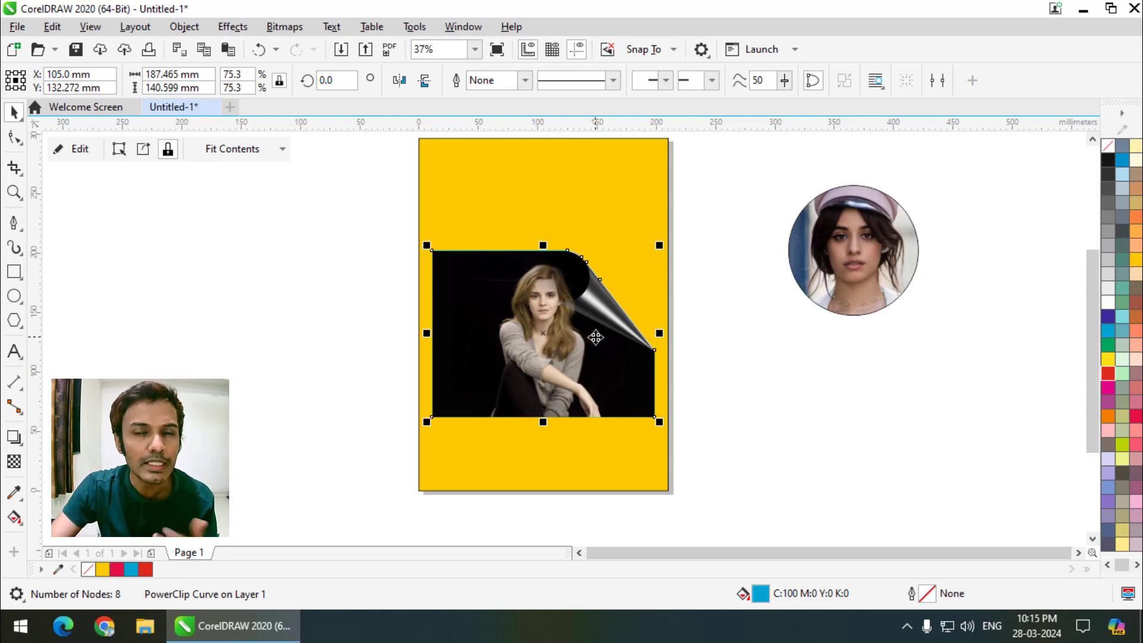
{"action": "left_click", "coordinate": [694, 353]}
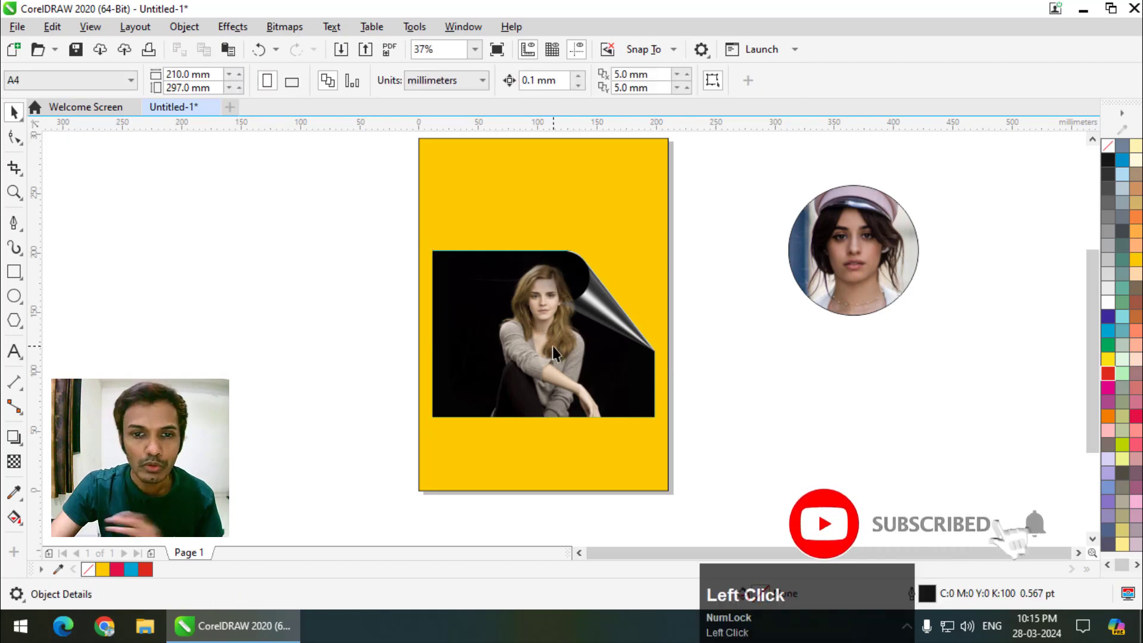
{"action": "left_click", "coordinate": [553, 345]}
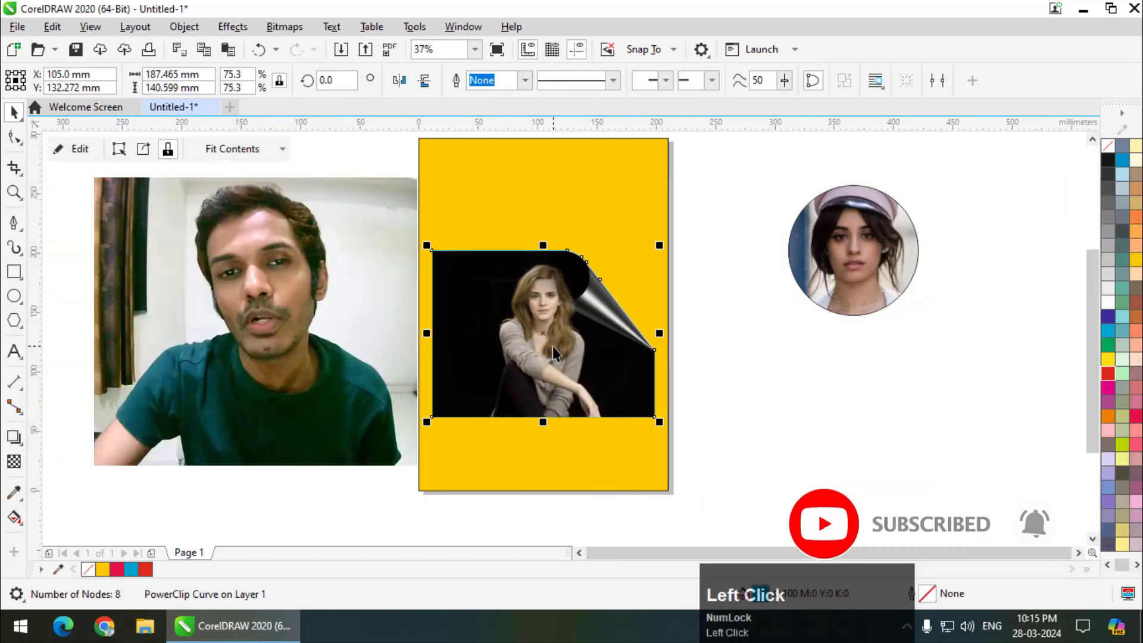